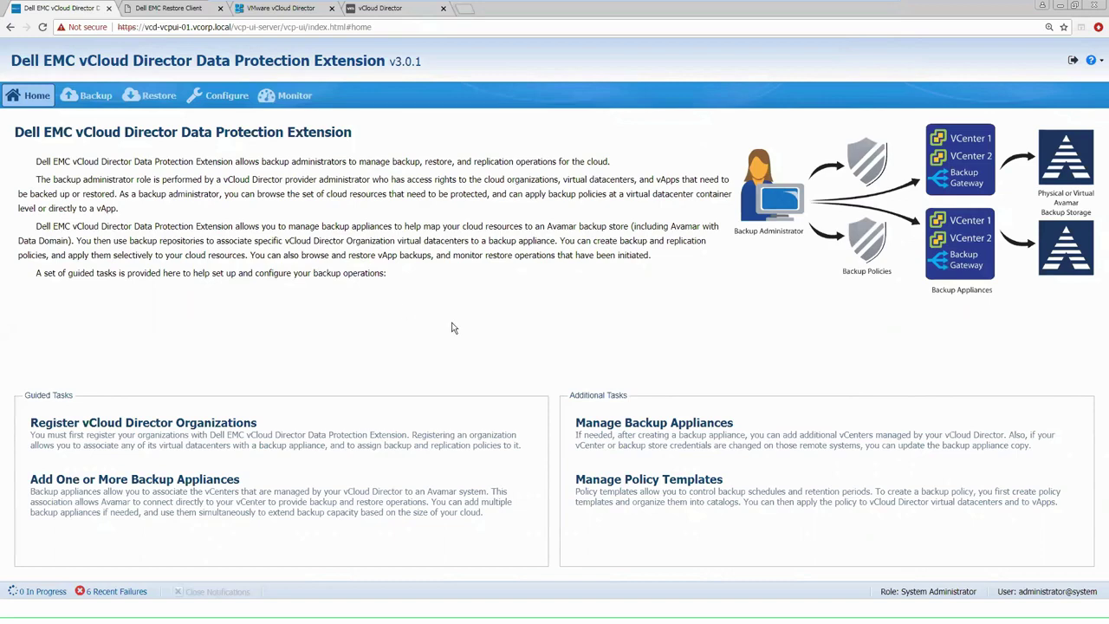
# Register the dCORP organization from the Organizations configuration page
pyautogui.click(224, 98)
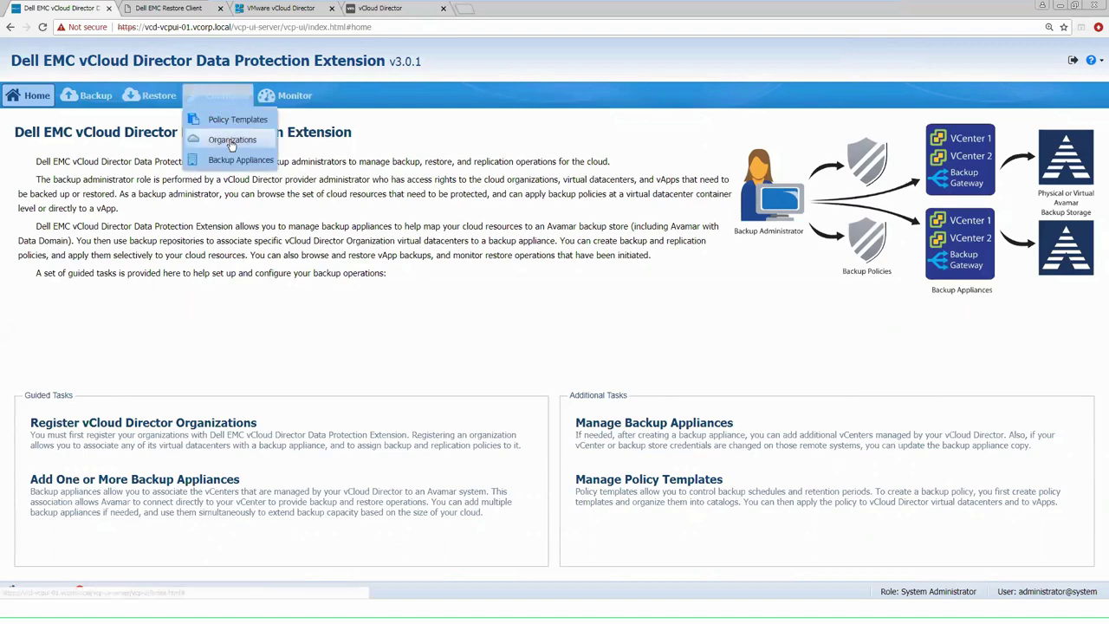
pyautogui.click(232, 141)
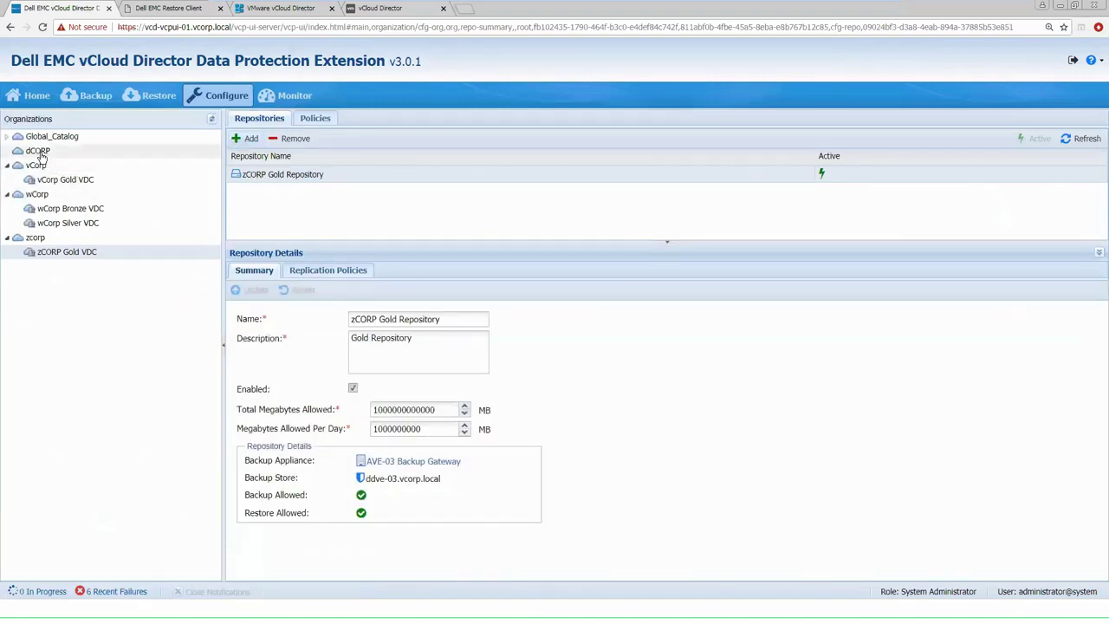
pyautogui.click(39, 153)
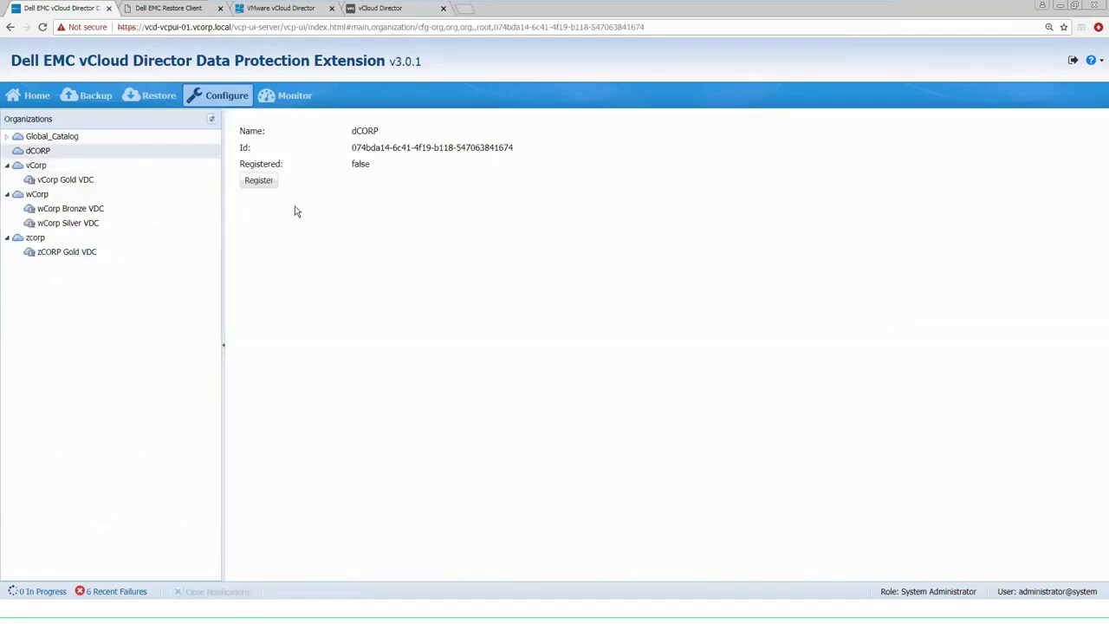
pyautogui.click(257, 182)
pyautogui.moveTo(230, 99)
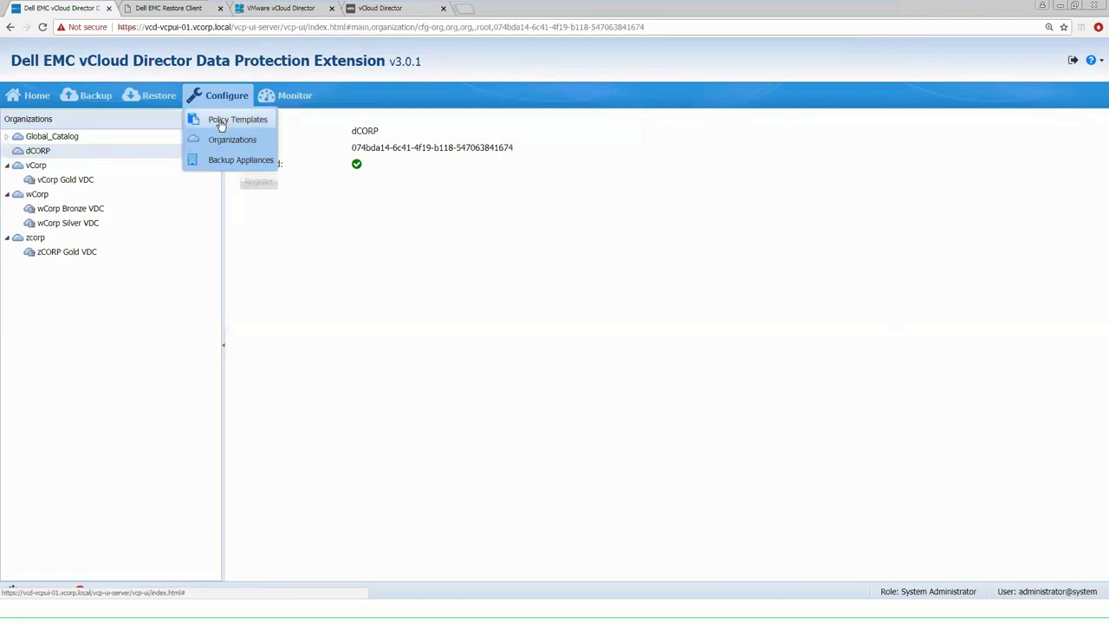
# Add a retention policy template named 'New Retention' with a 60-day period and adaptive retention off
pyautogui.click(222, 123)
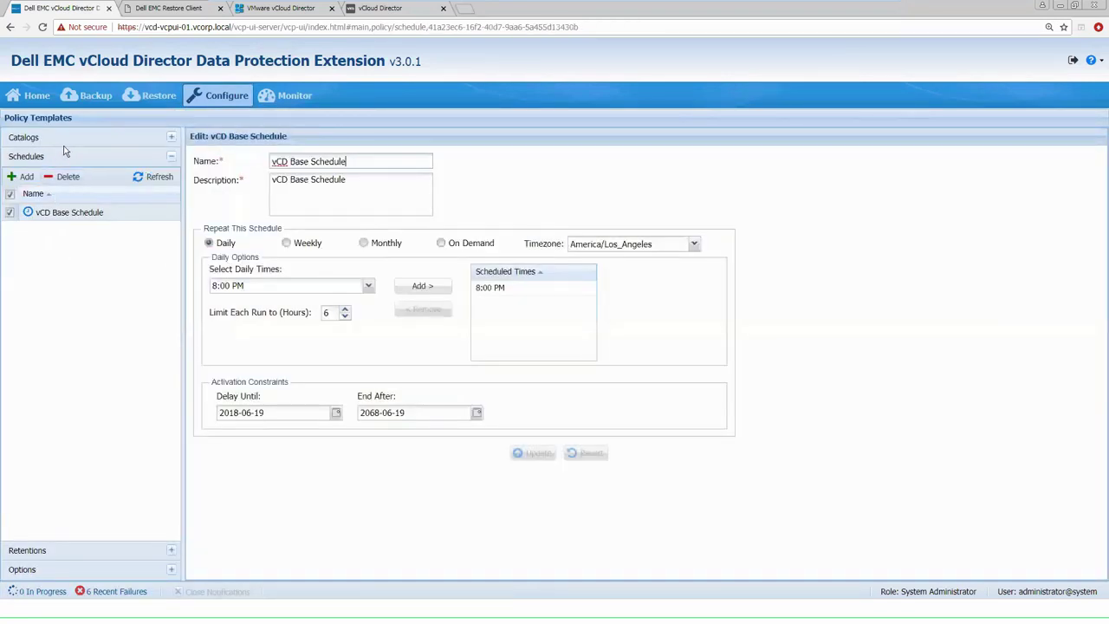
pyautogui.click(170, 550)
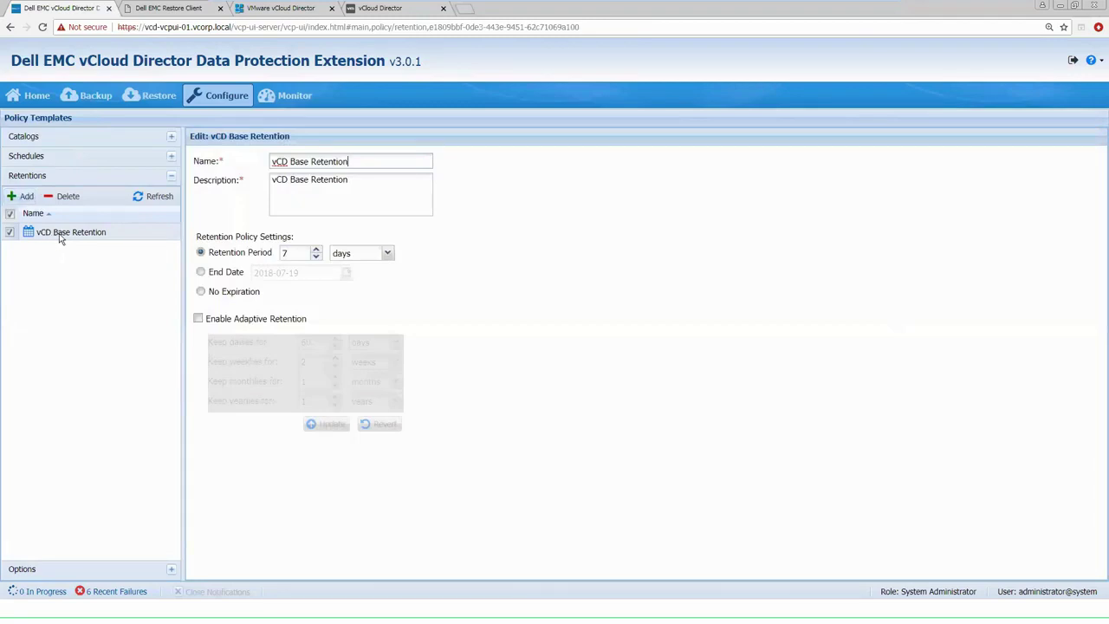
pyautogui.click(19, 198)
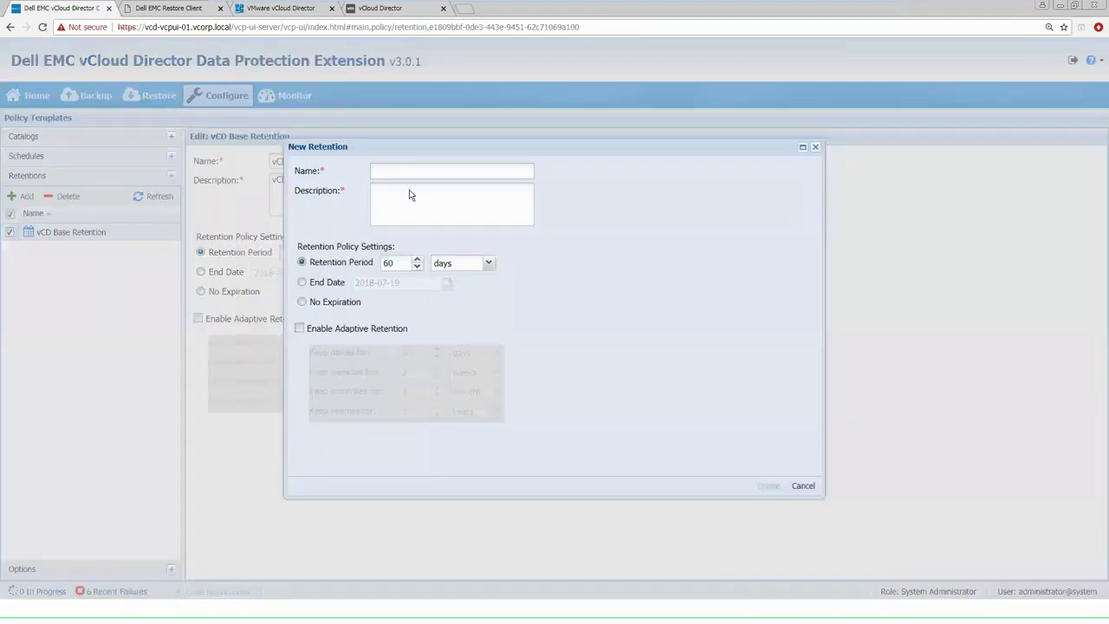
pyautogui.write('New')
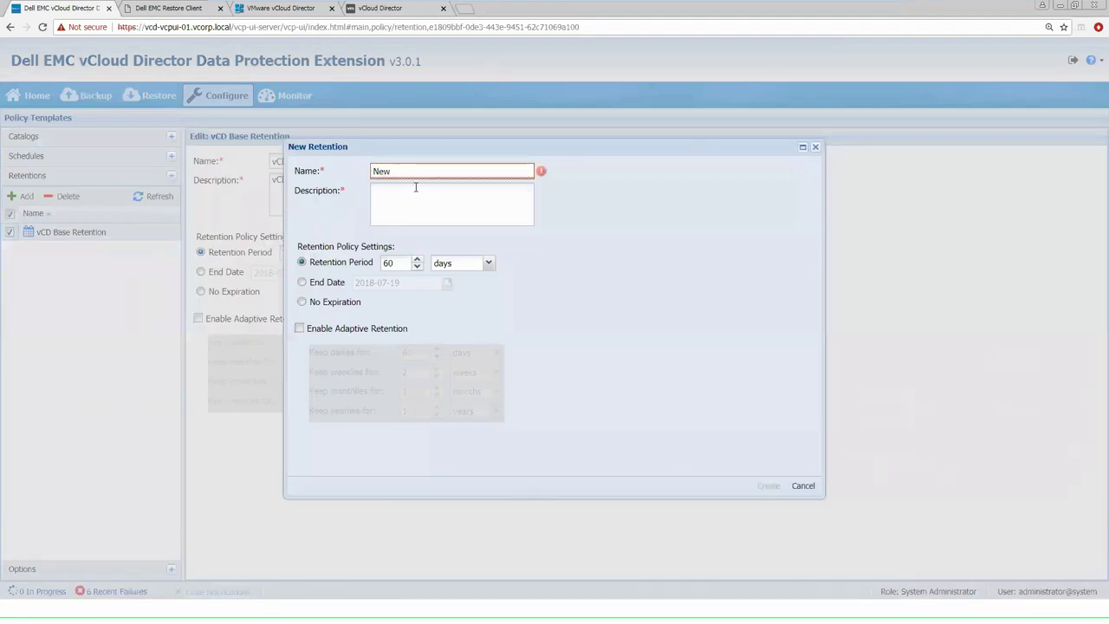
pyautogui.write(' Retention')
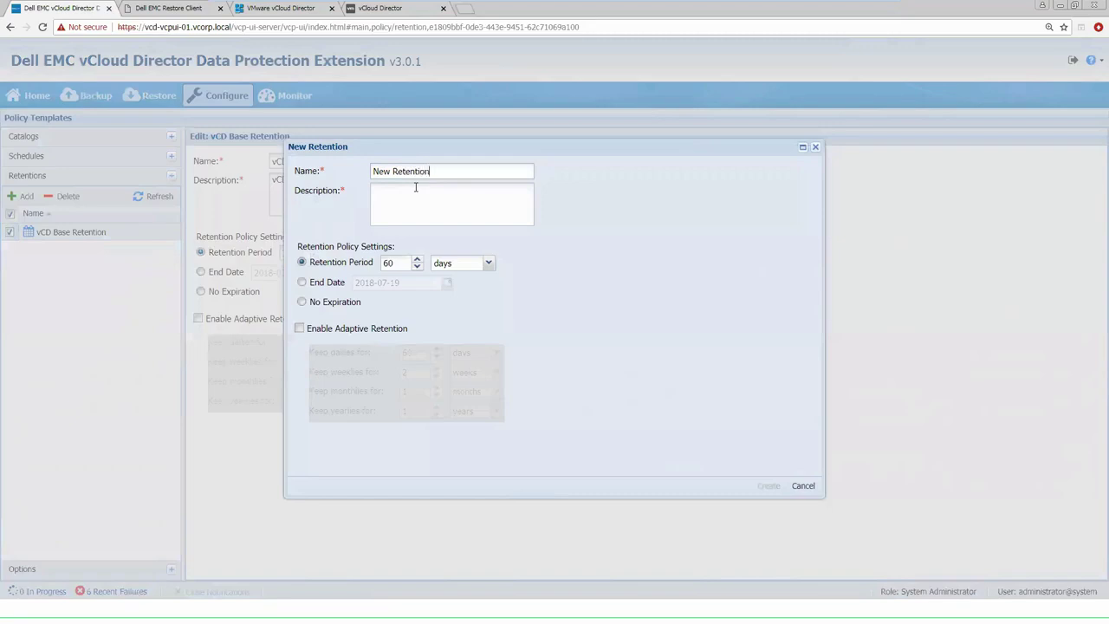
pyautogui.write('New R')
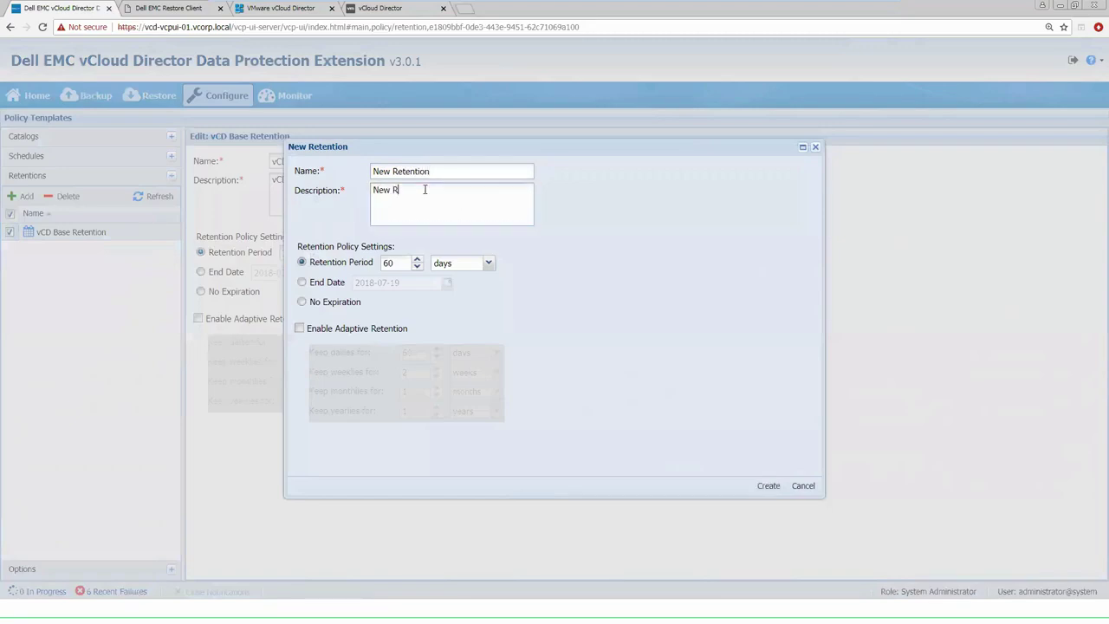
pyautogui.write('etention')
pyautogui.click(488, 264)
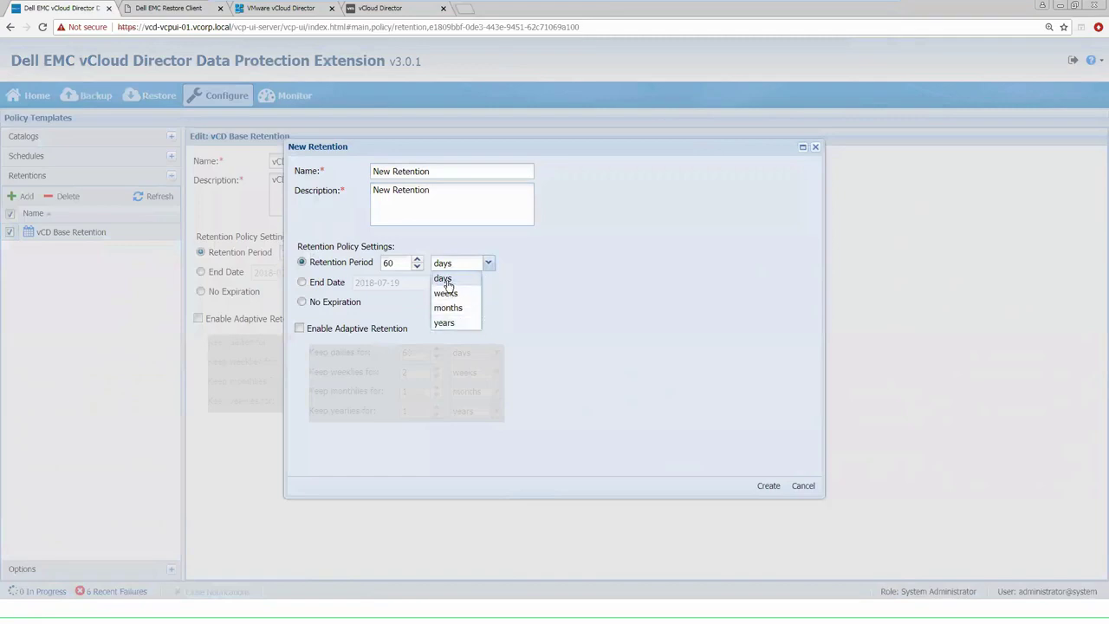
pyautogui.click(444, 279)
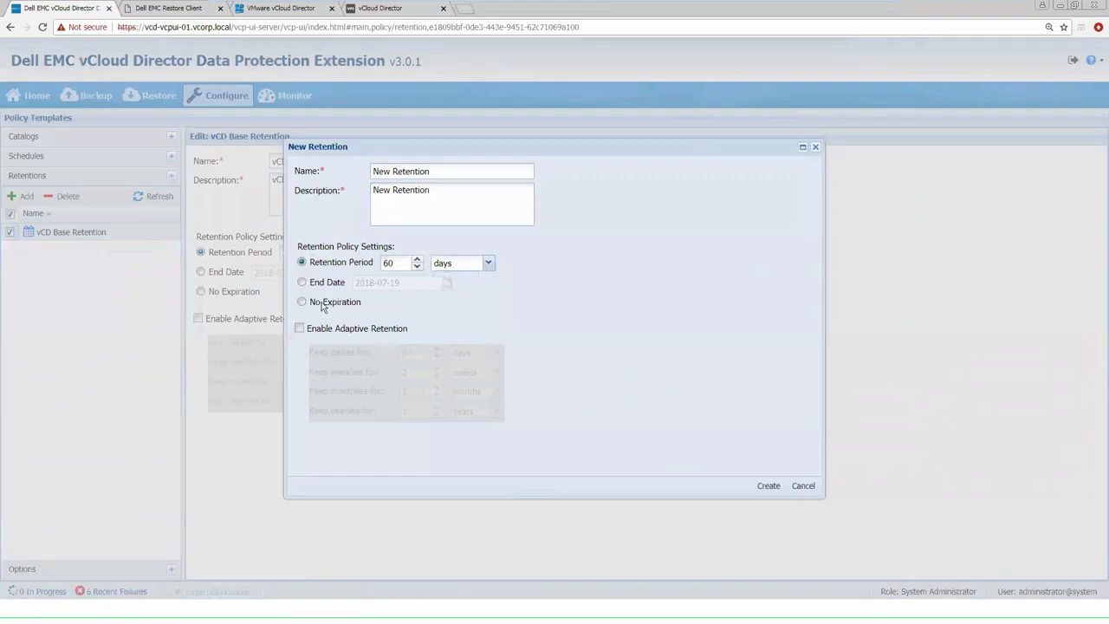
pyautogui.click(300, 328)
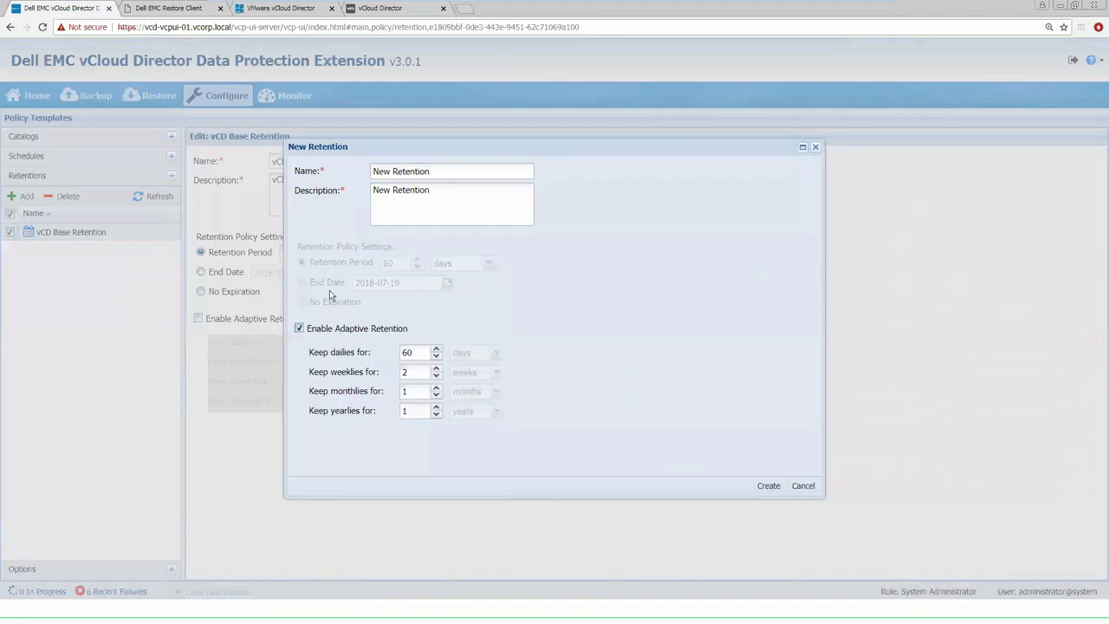
pyautogui.click(300, 328)
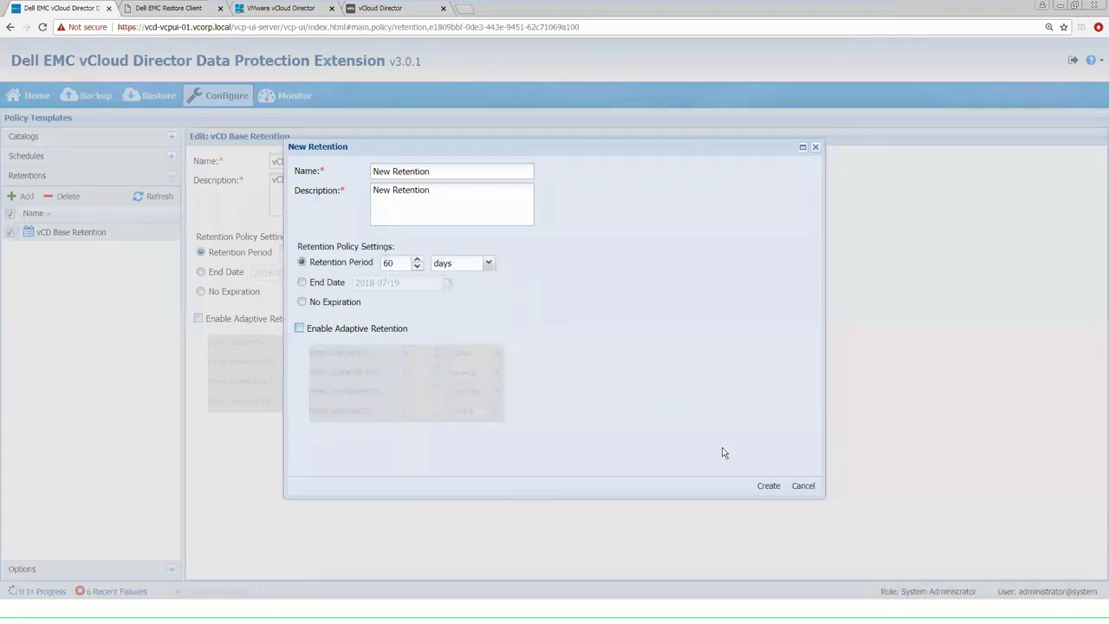
pyautogui.click(769, 486)
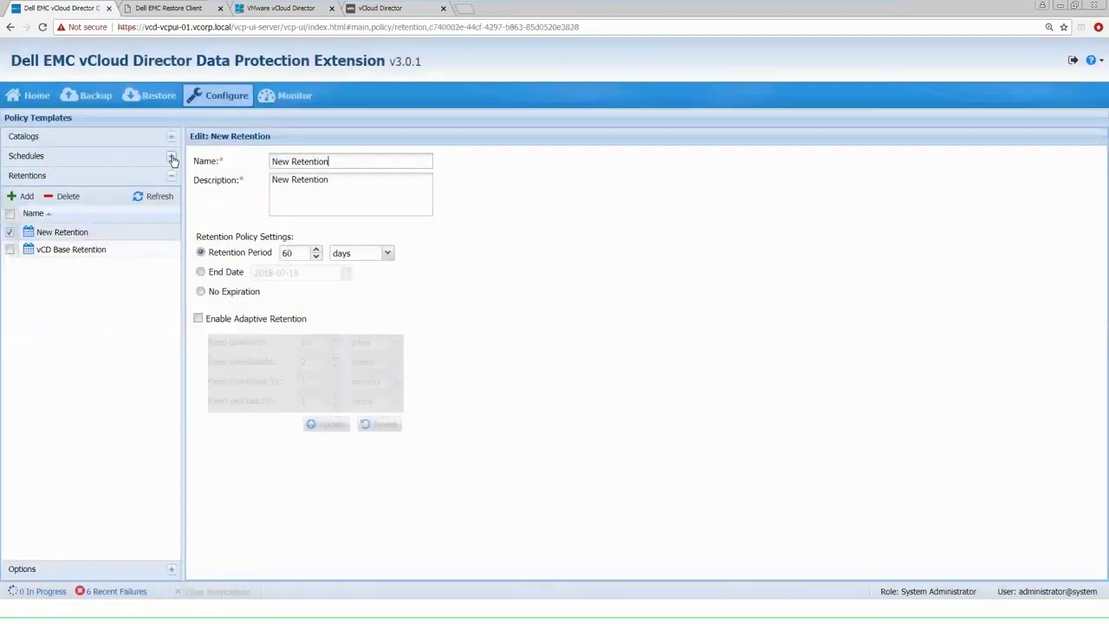
pyautogui.click(171, 157)
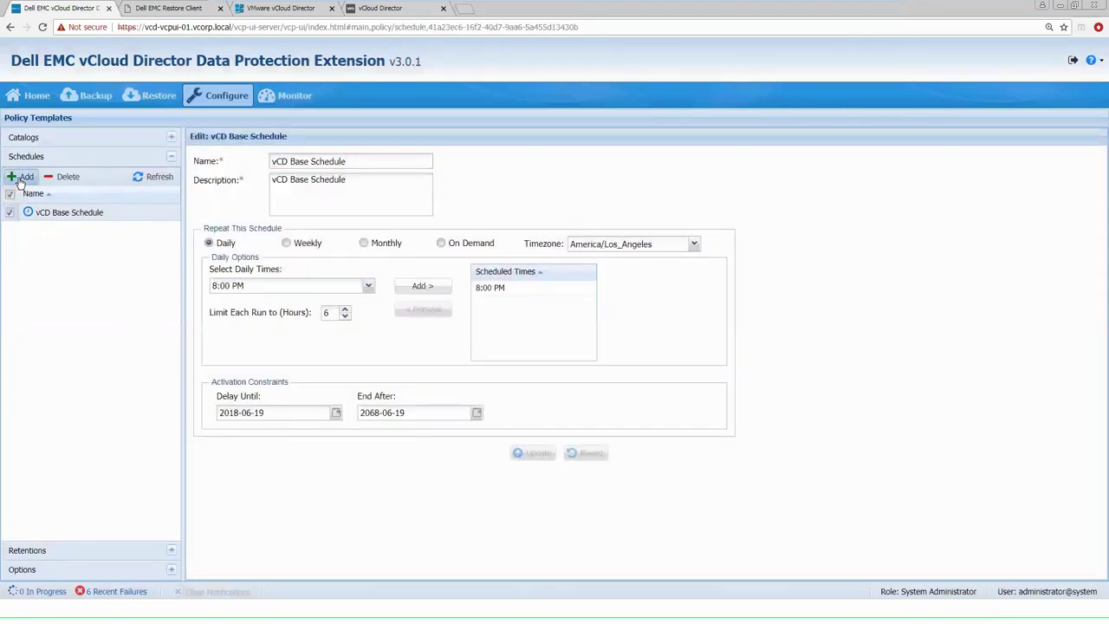
# Create schedule 'New Schedule' running daily at 7:00 PM instead of 8:00 PM, limited to 4 hours
pyautogui.click(21, 178)
pyautogui.write('N')
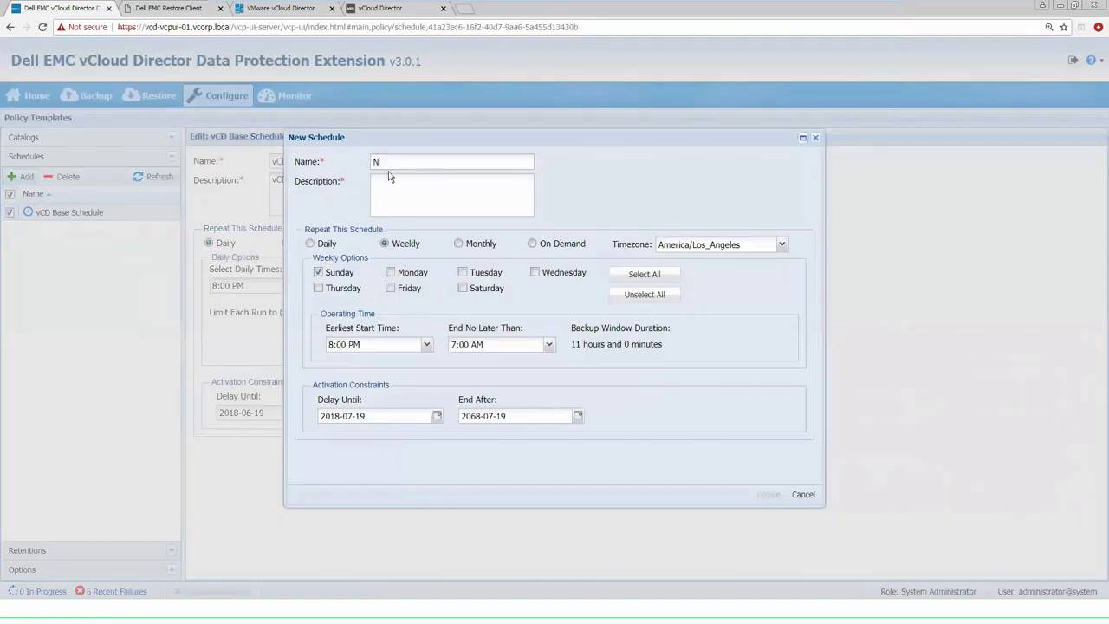
pyautogui.write('ew Schedule')
pyautogui.click(311, 244)
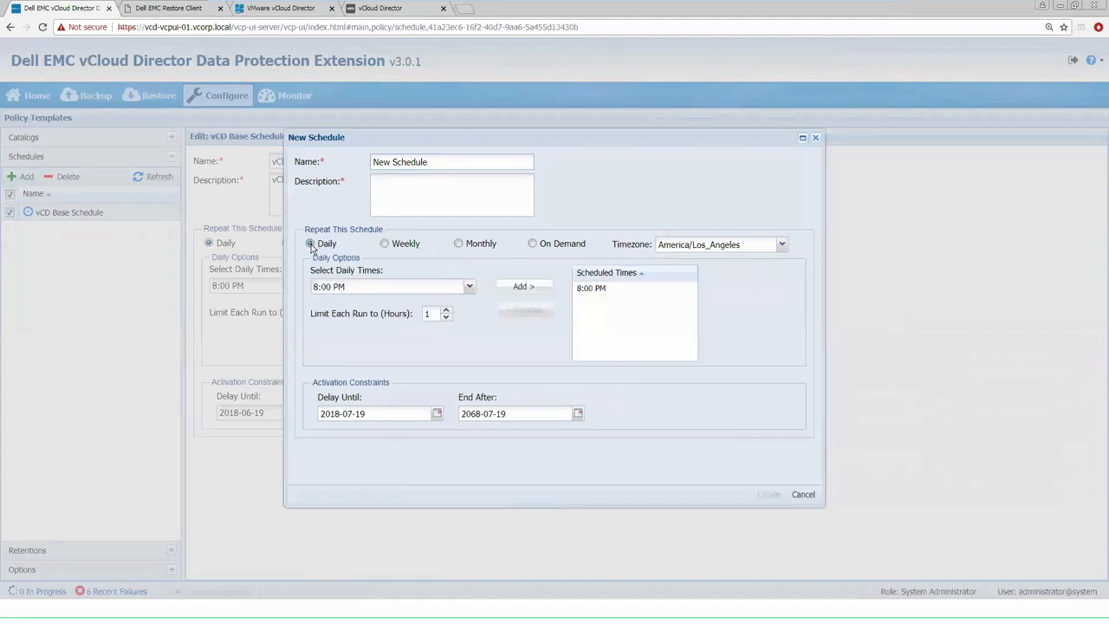
pyautogui.click(469, 289)
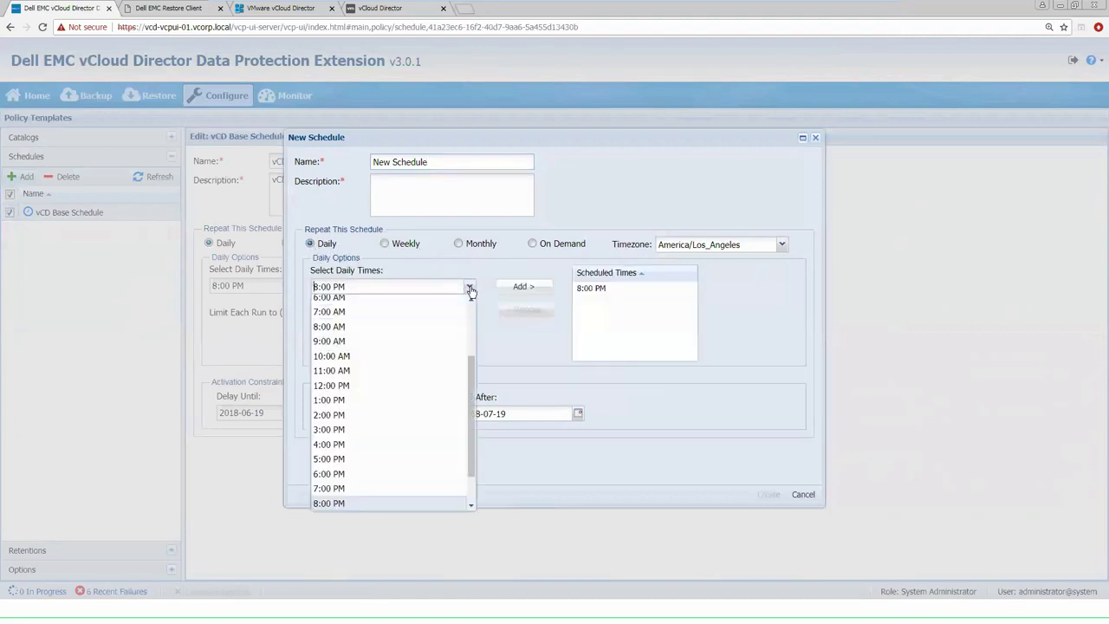
pyautogui.click(416, 488)
pyautogui.click(525, 290)
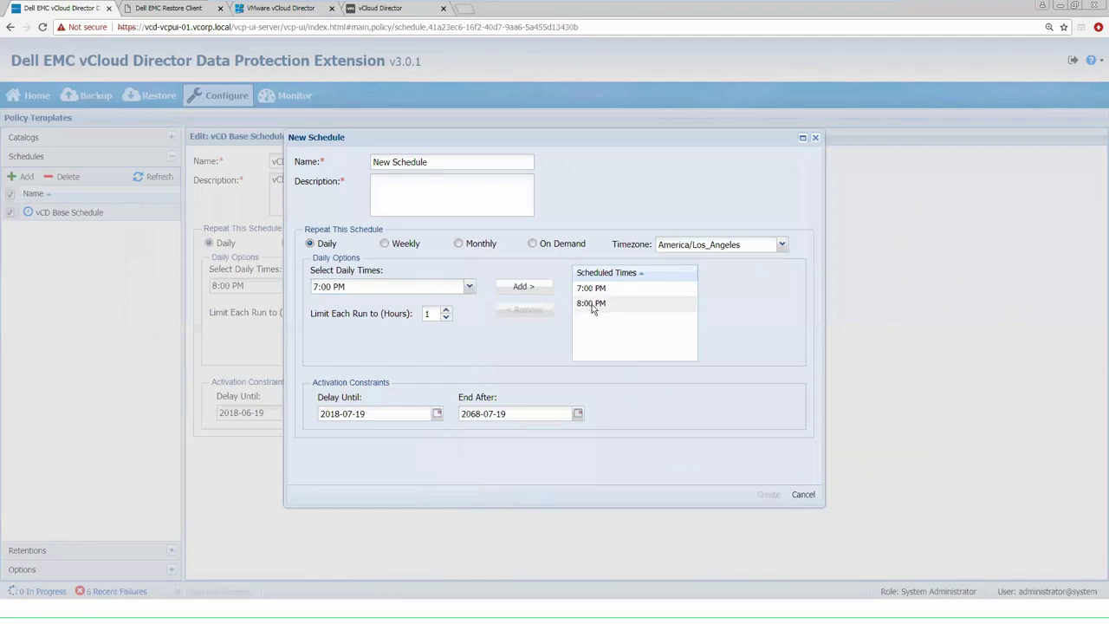
pyautogui.click(593, 307)
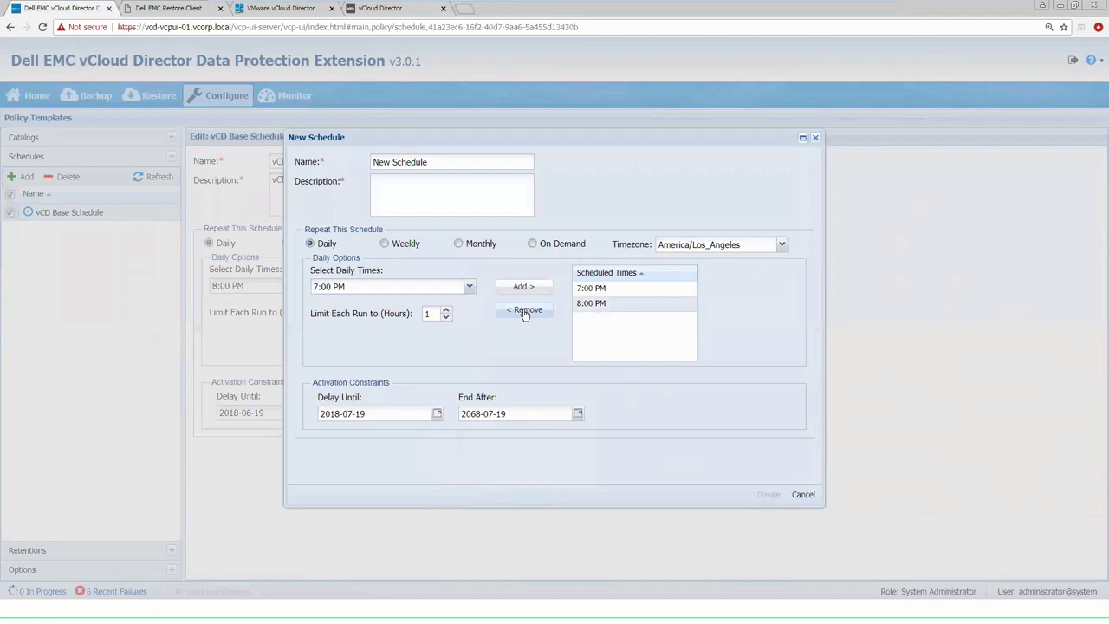
pyautogui.click(525, 312)
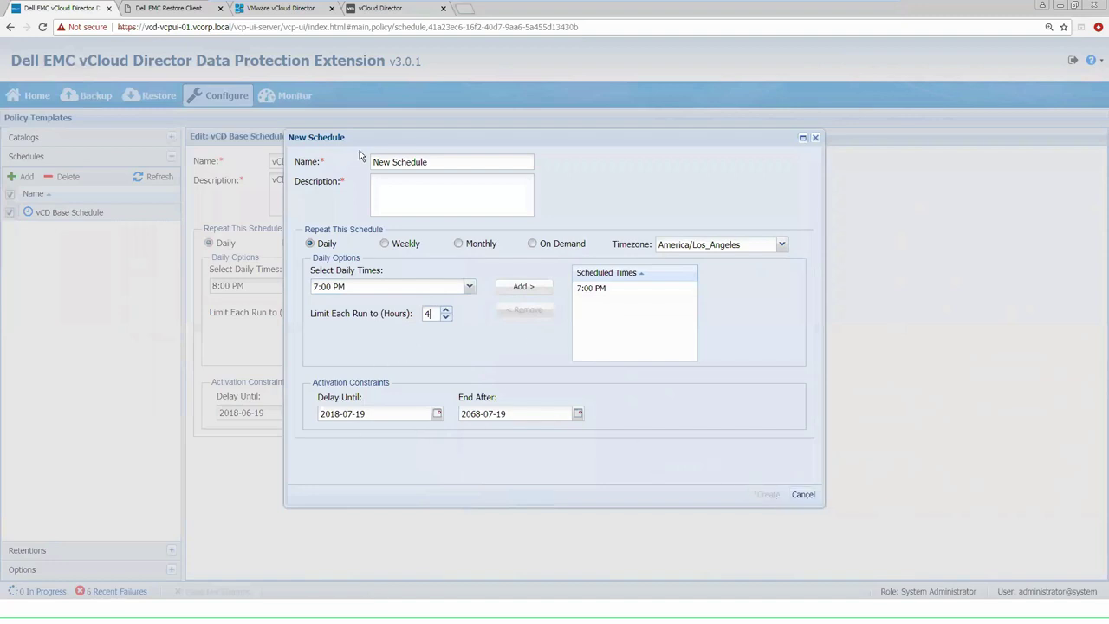
pyautogui.write('New S')
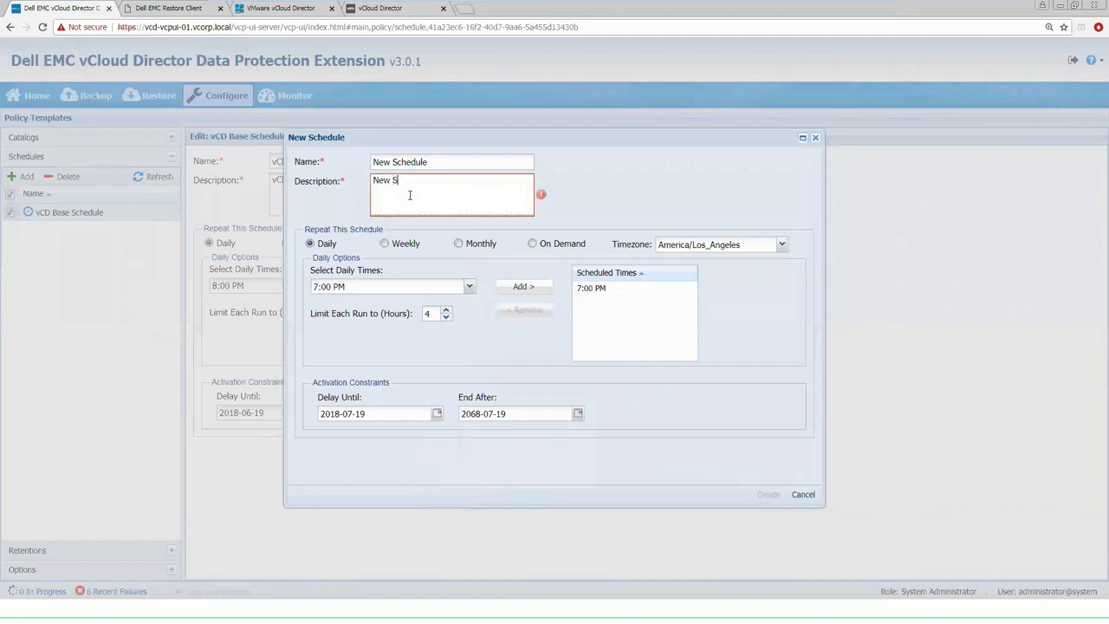
pyautogui.write('chedule')
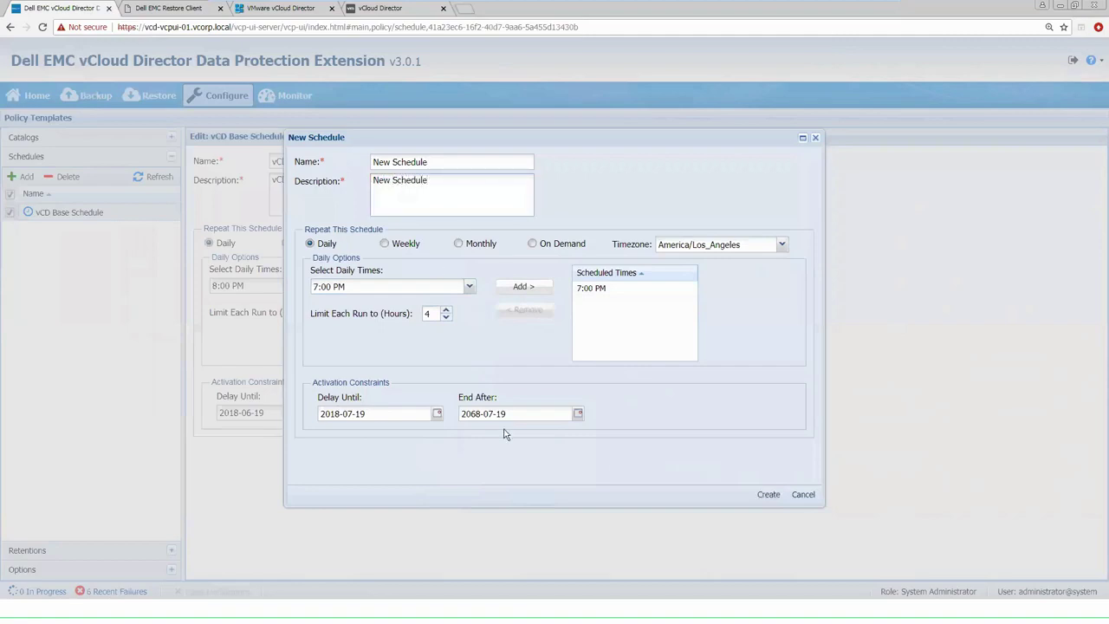
pyautogui.click(768, 495)
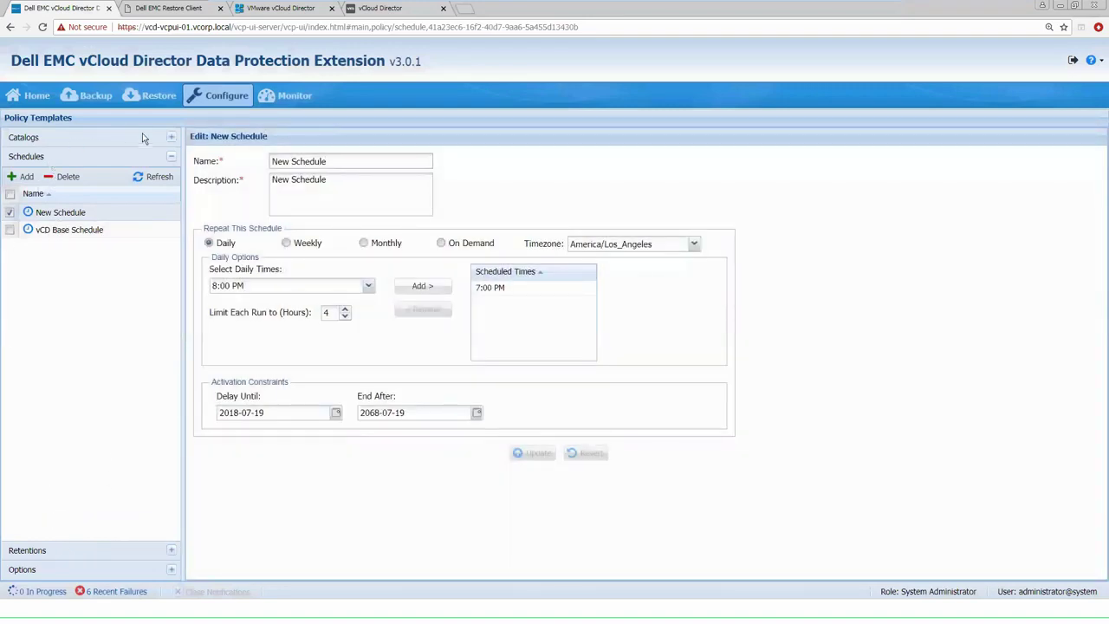
pyautogui.click(171, 137)
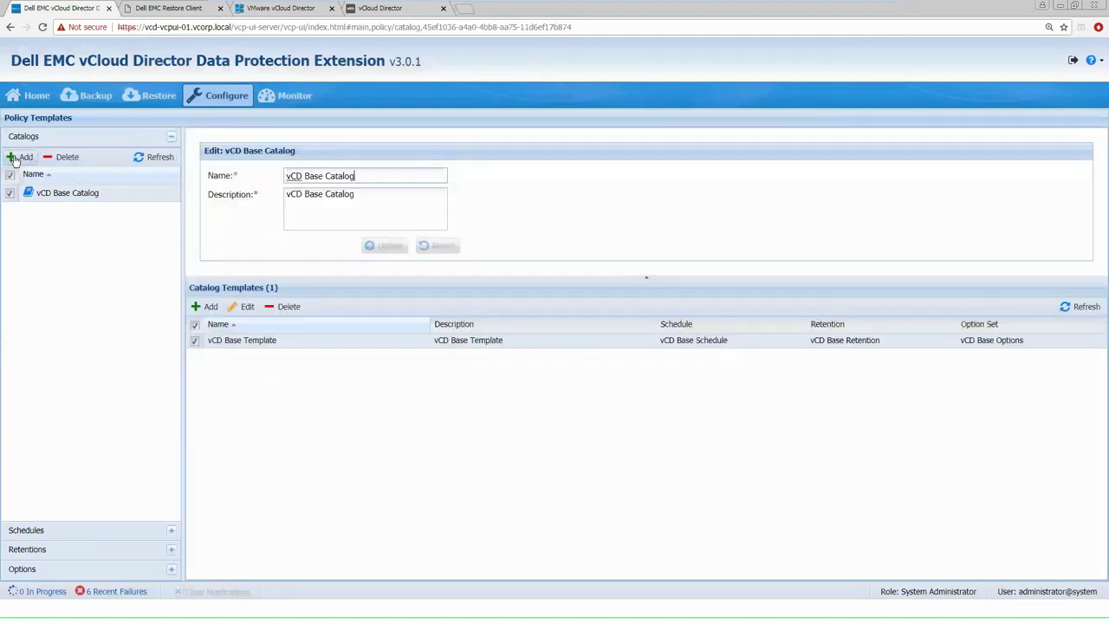
# Add a policy catalog named 'New Catalog', with 'New Catalog' as its description
pyautogui.click(19, 157)
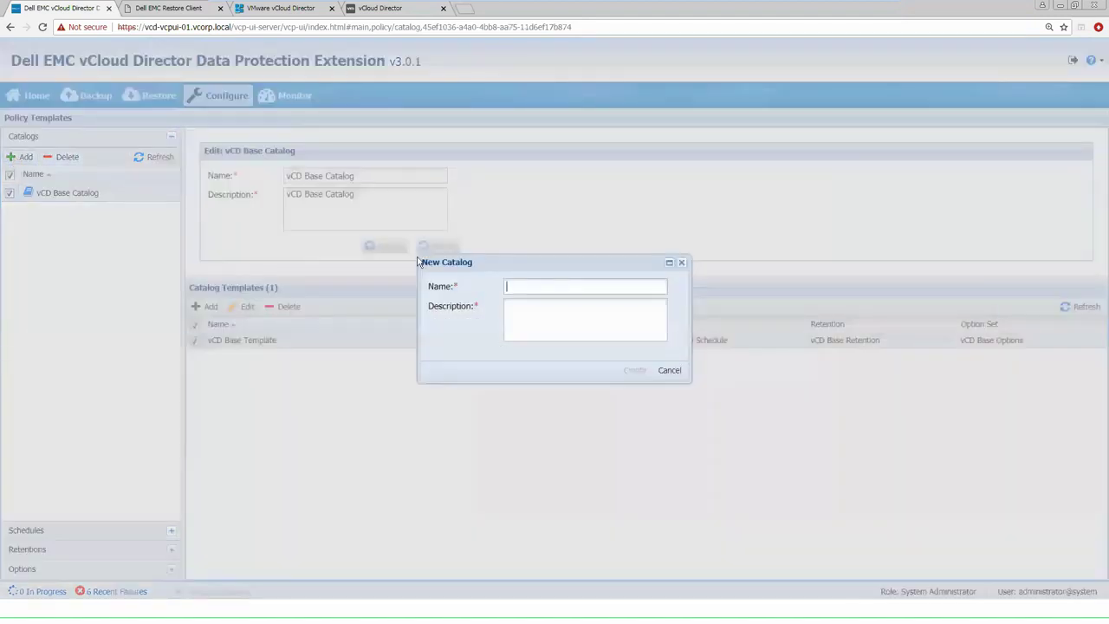
pyautogui.write('New ')
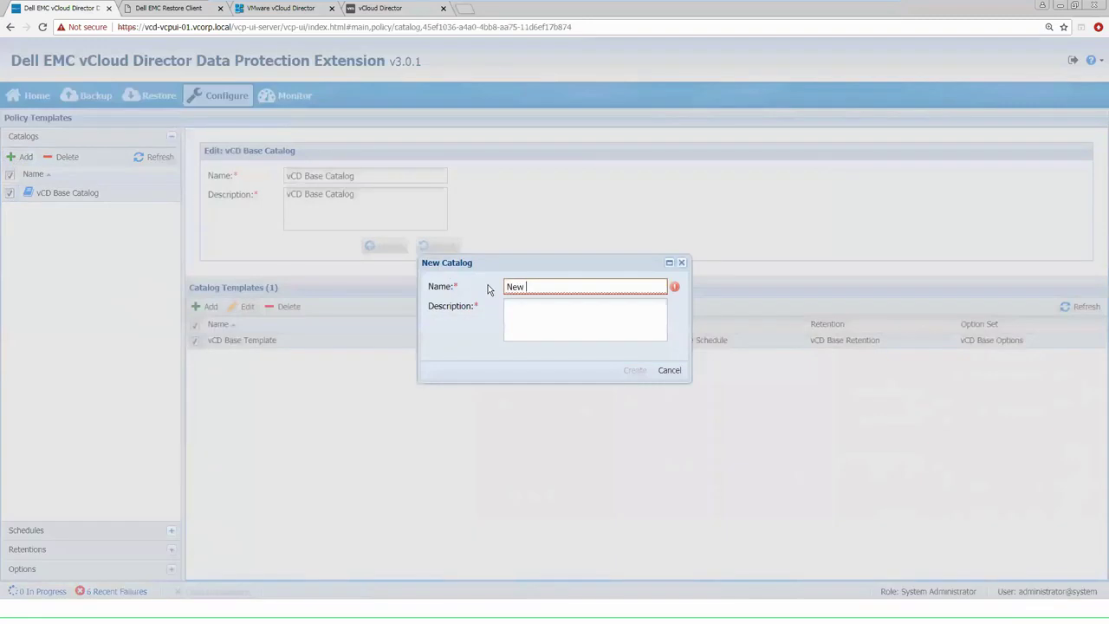
pyautogui.write('Catalog')
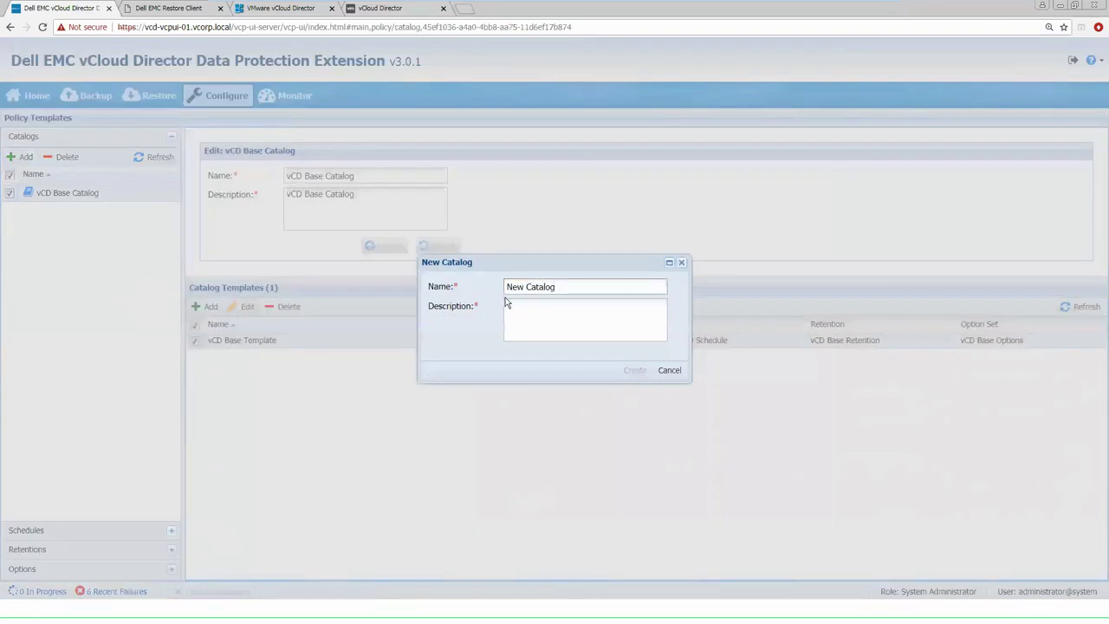
pyautogui.click(584, 316)
pyautogui.write('New Catalog')
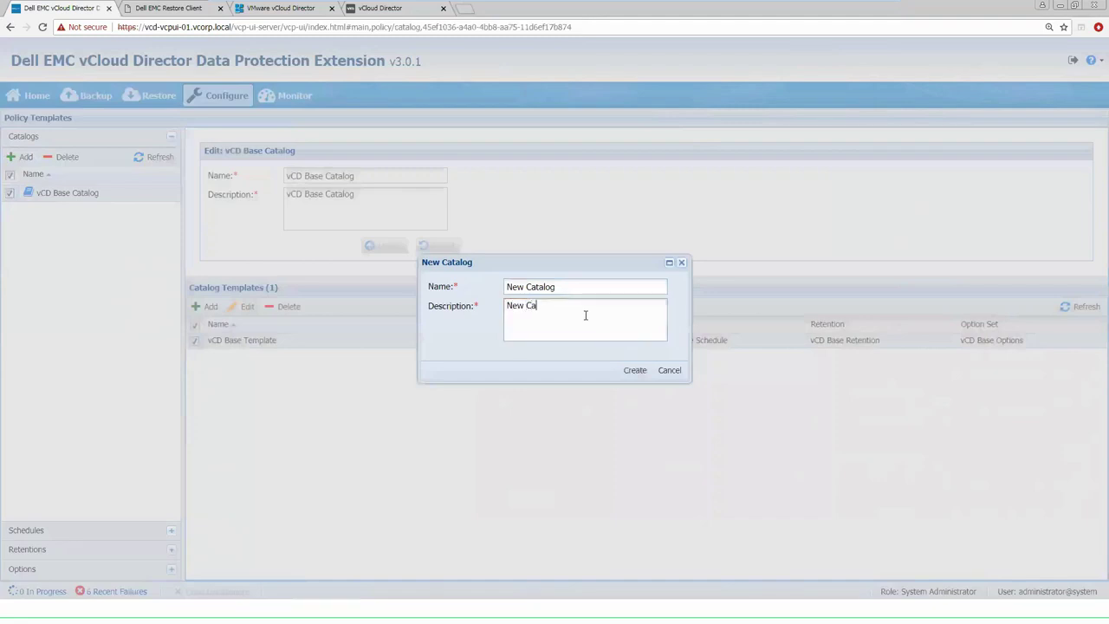
pyautogui.click(637, 375)
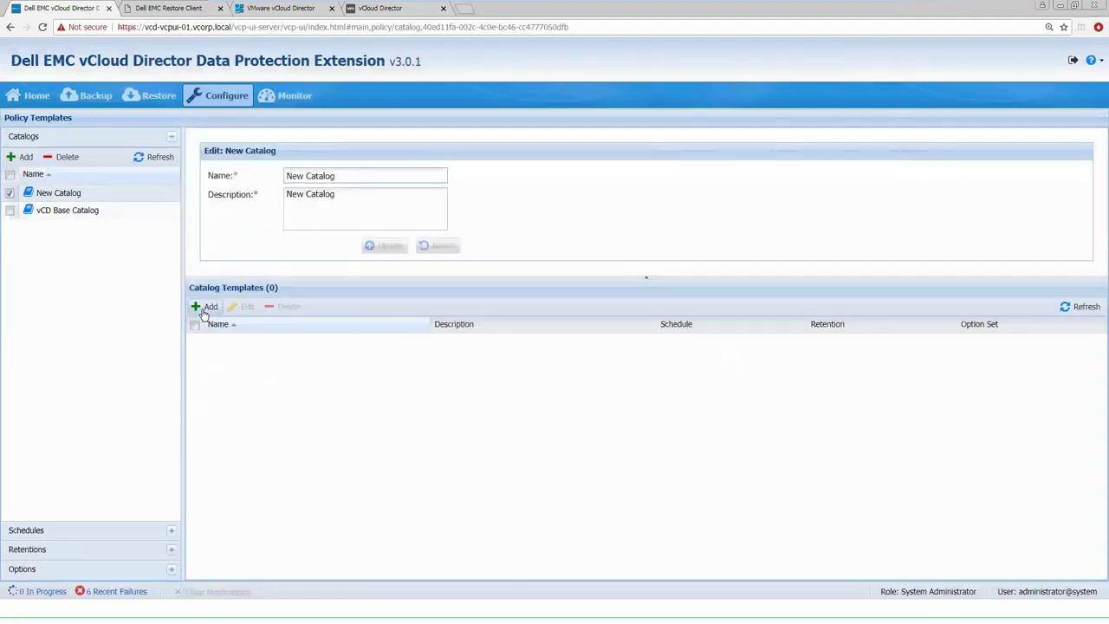
# Add catalog template 'New Catalog' using New Schedule, New Retention and vCD Base Options
pyautogui.click(206, 308)
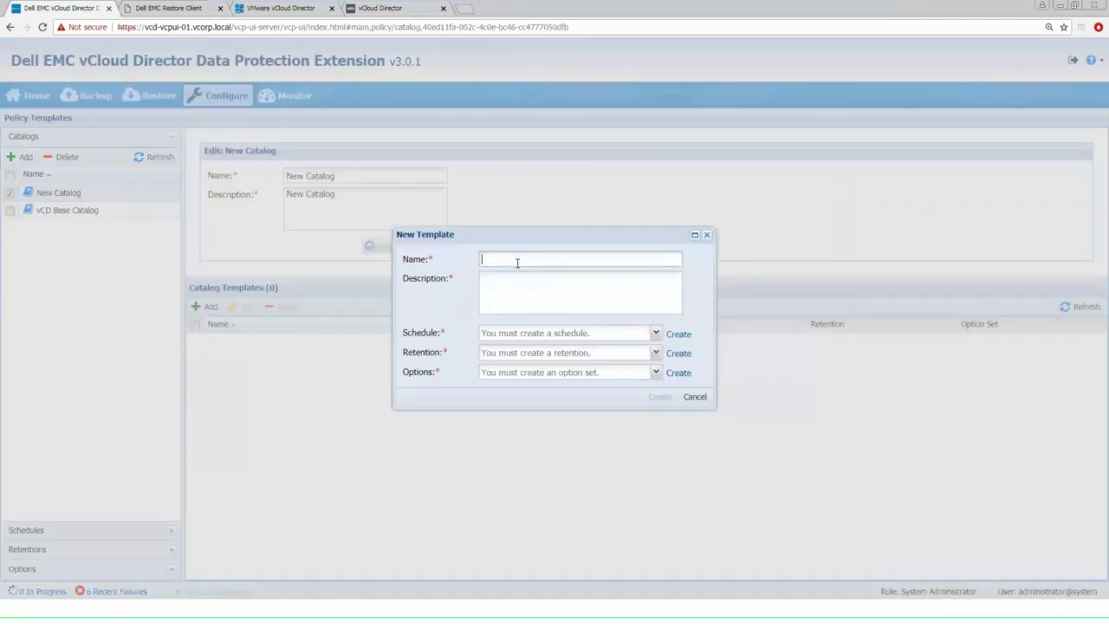
pyautogui.write('New Catalog')
pyautogui.press('Tab')
pyautogui.write('New C')
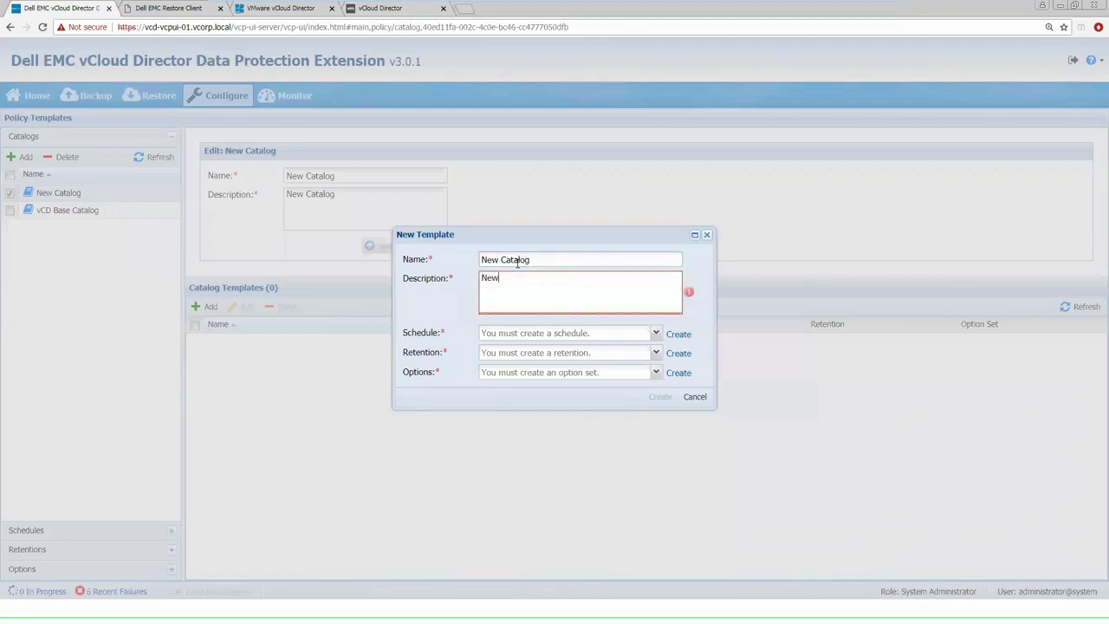
pyautogui.write('atalog')
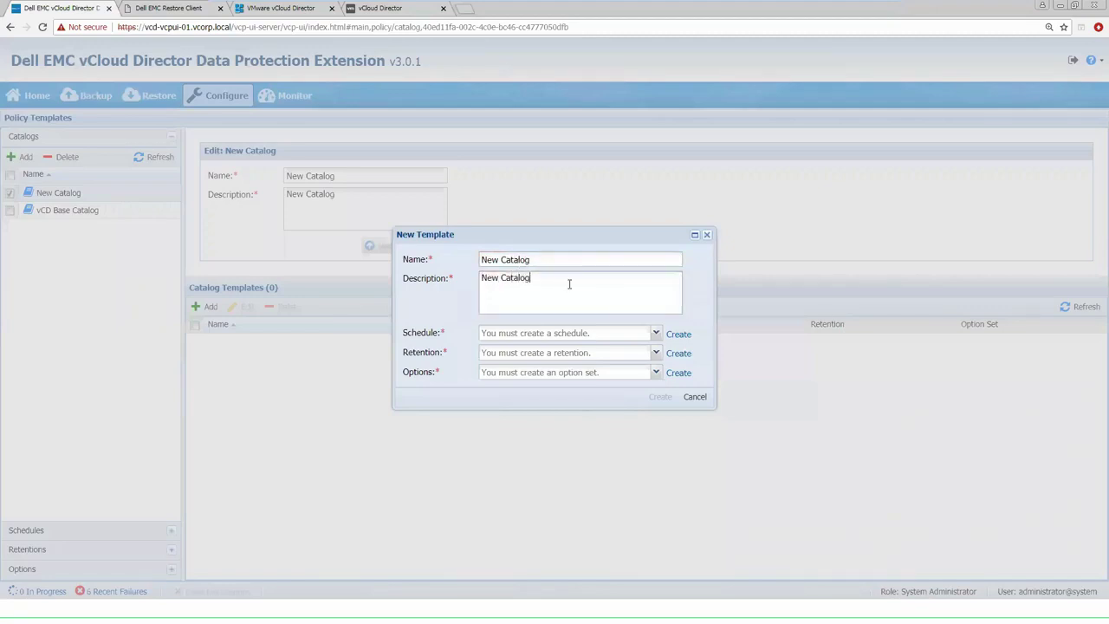
pyautogui.click(656, 333)
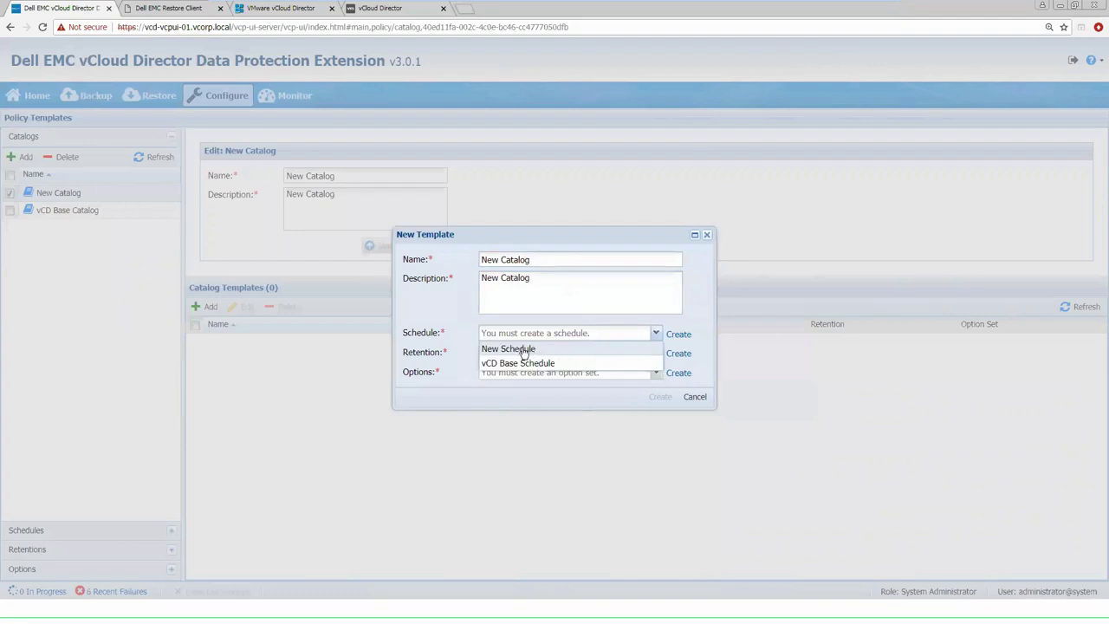
pyautogui.click(524, 349)
pyautogui.click(656, 353)
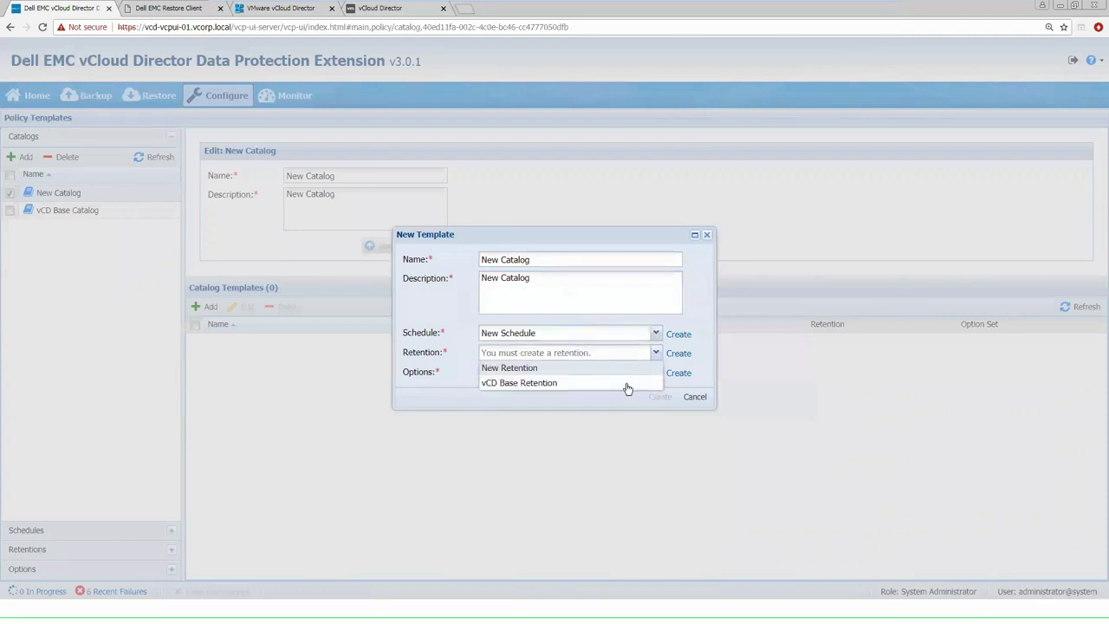
pyautogui.click(563, 369)
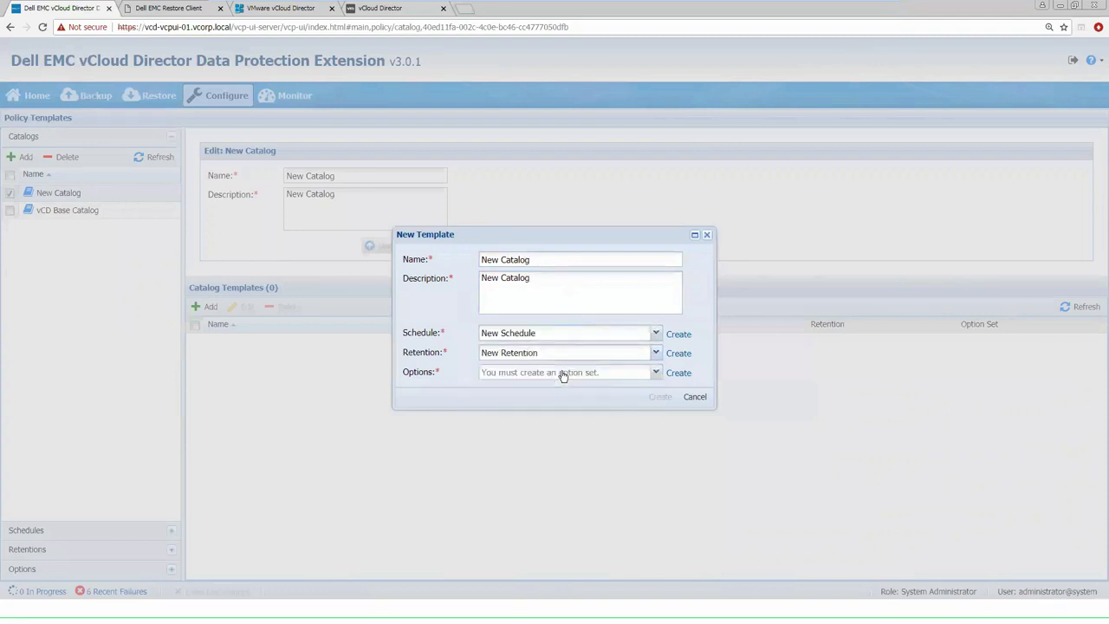
pyautogui.click(656, 374)
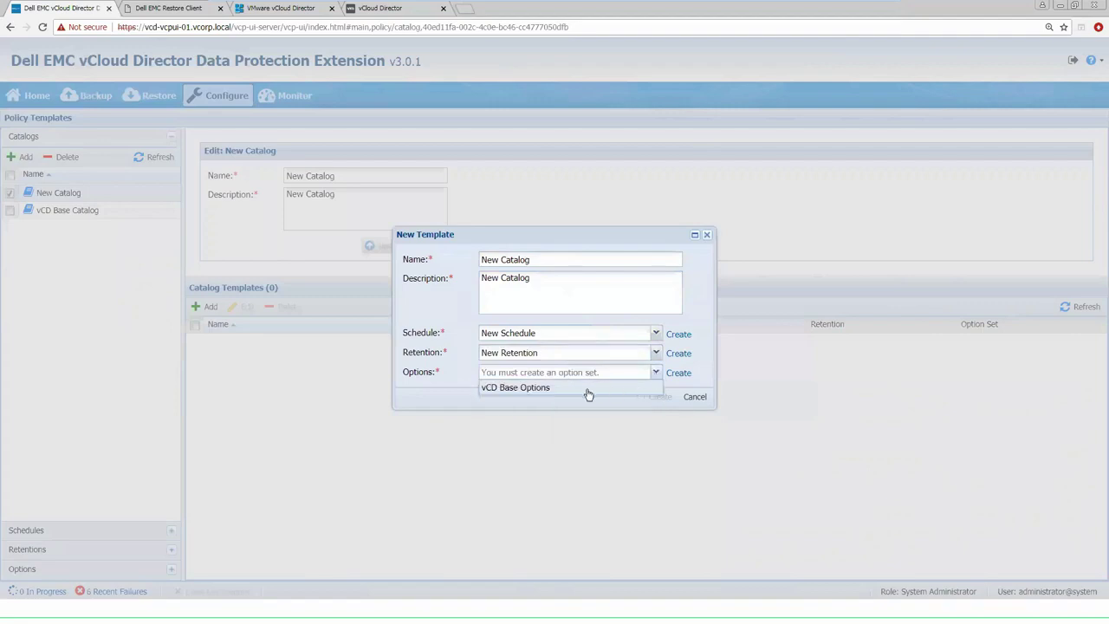
pyautogui.click(527, 389)
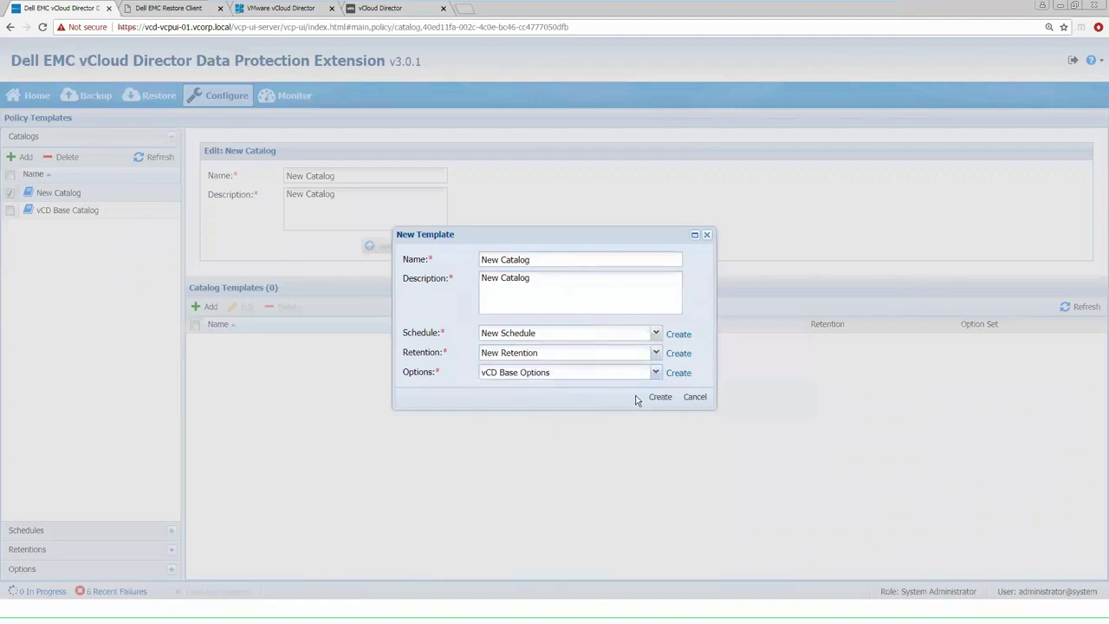
pyautogui.click(659, 398)
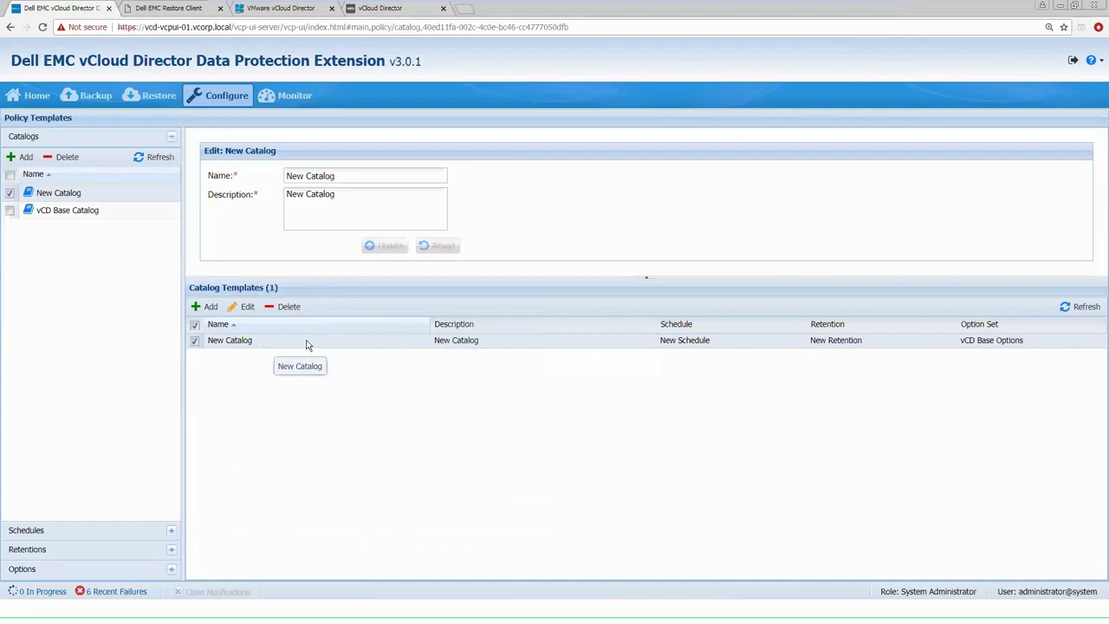
pyautogui.click(223, 97)
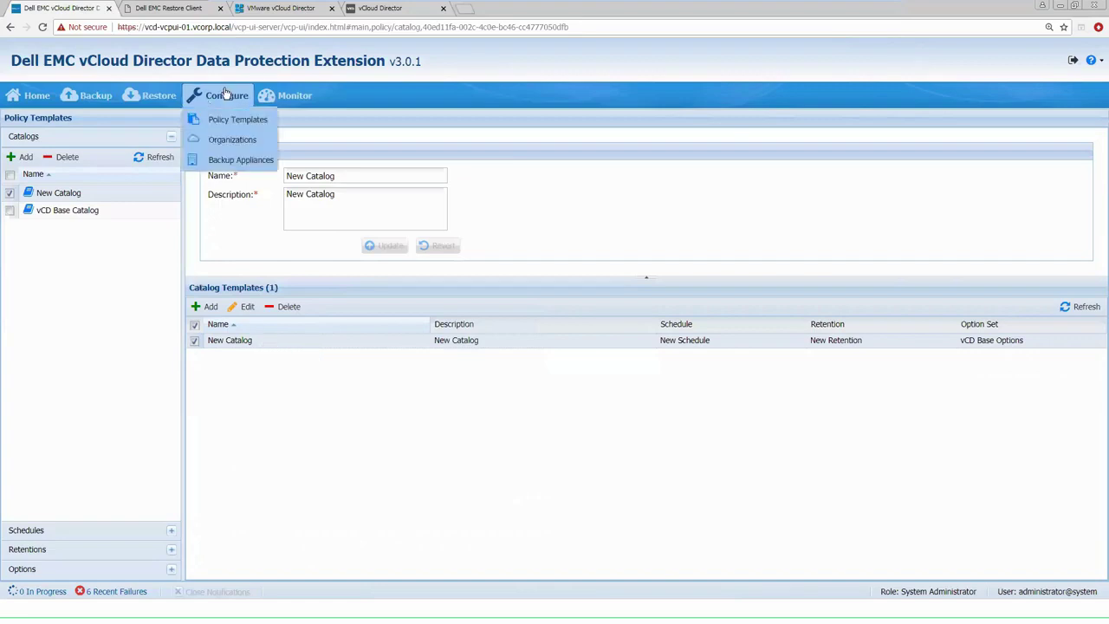
# Expand dCORP in the Organizations tree and select dCORP GoldVDC to see its empty repository list
pyautogui.click(221, 142)
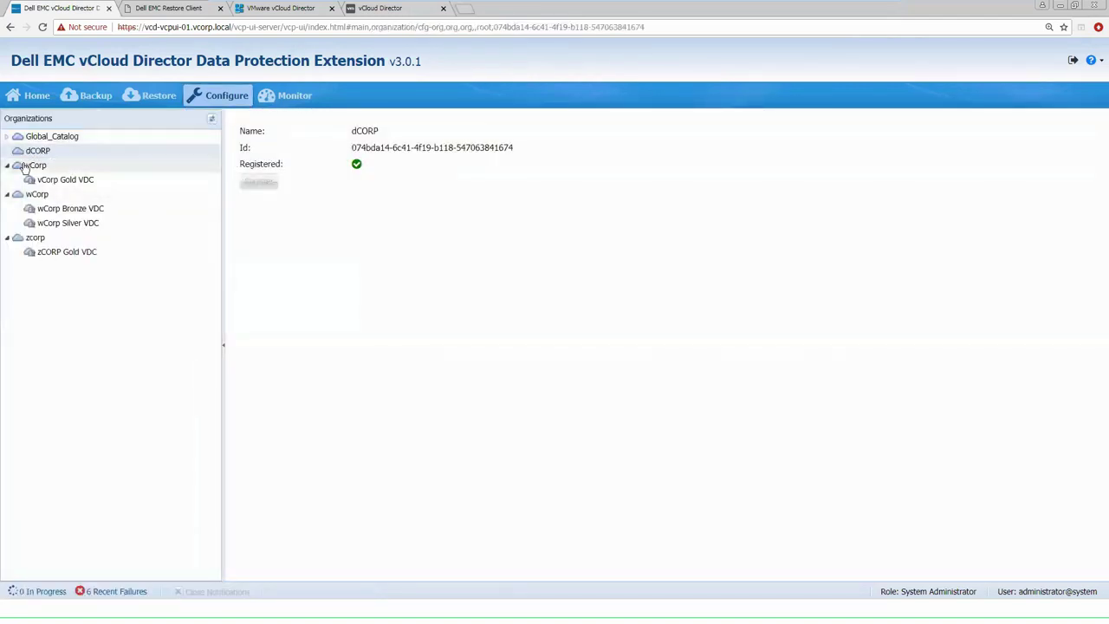
pyautogui.doubleClick(28, 165)
pyautogui.click(36, 151)
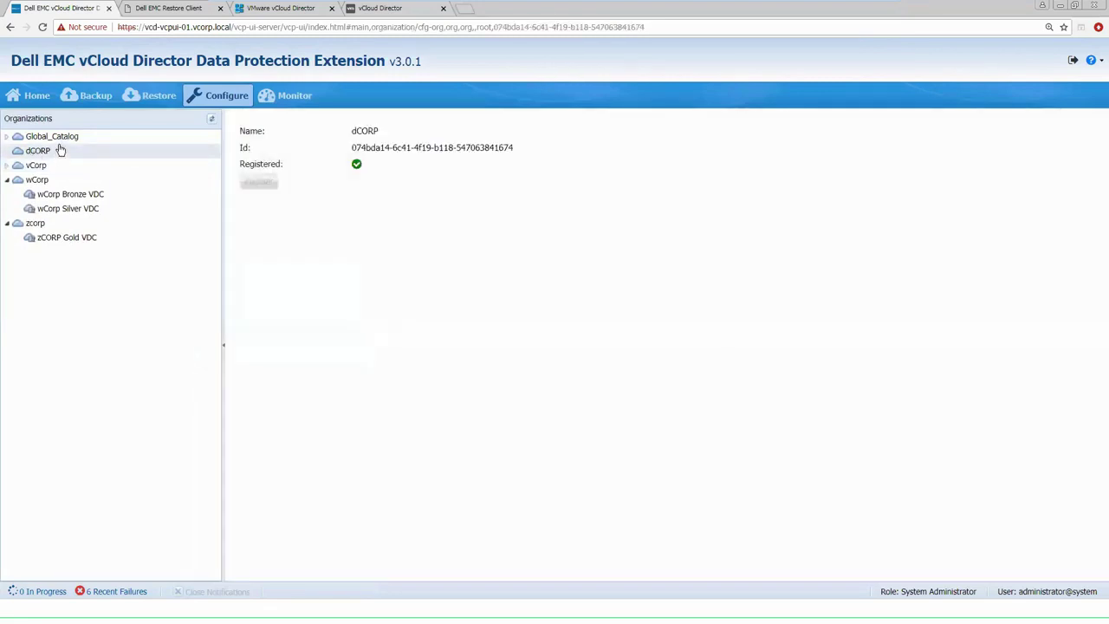
pyautogui.click(42, 27)
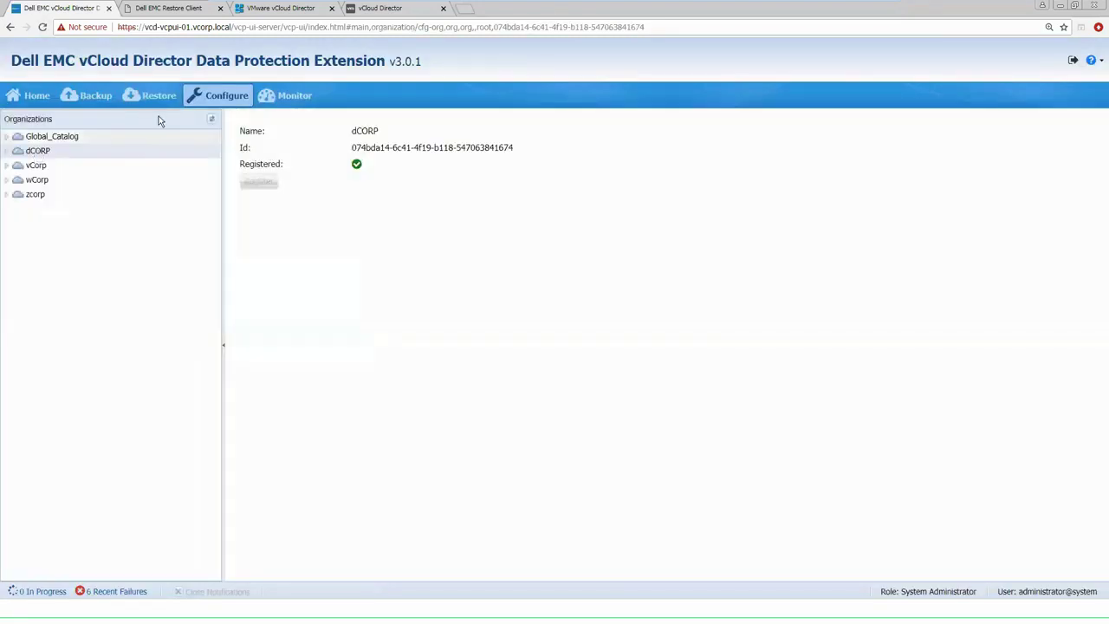
pyautogui.click(7, 151)
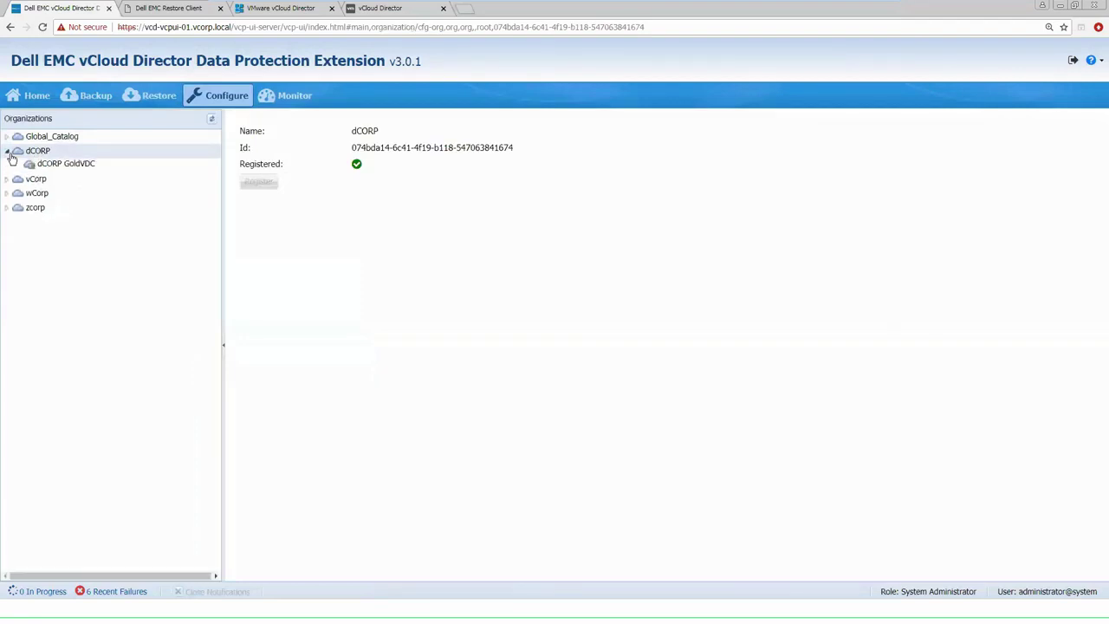
pyautogui.click(55, 167)
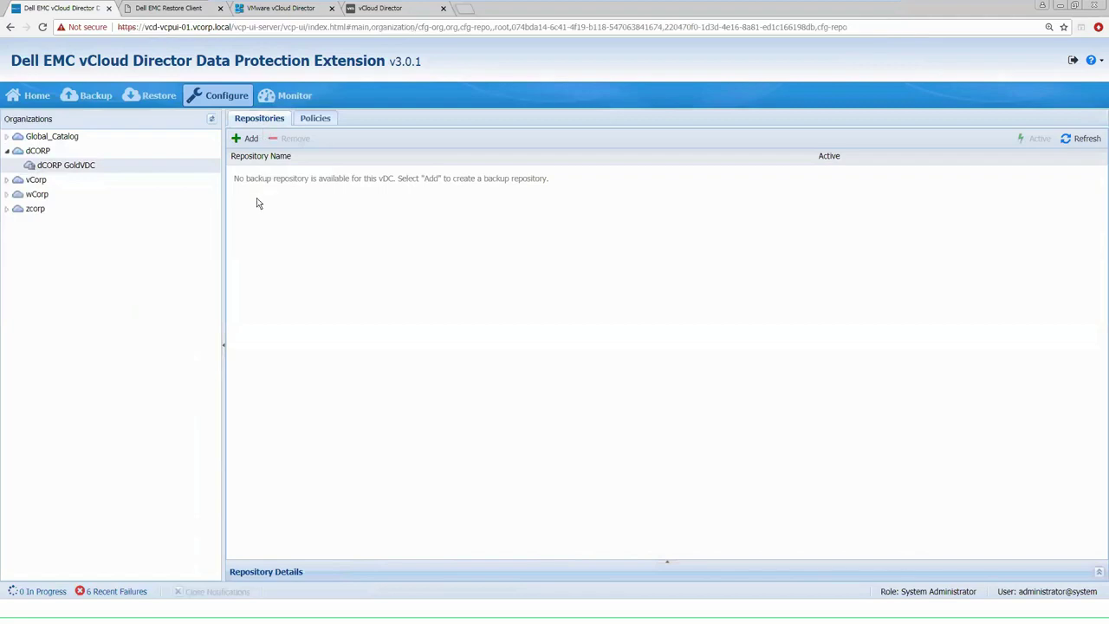
# Add repository 'dCORP Repo', described 'dCorp Repo', on the ddve-03.vcorp.local backup store
pyautogui.click(247, 141)
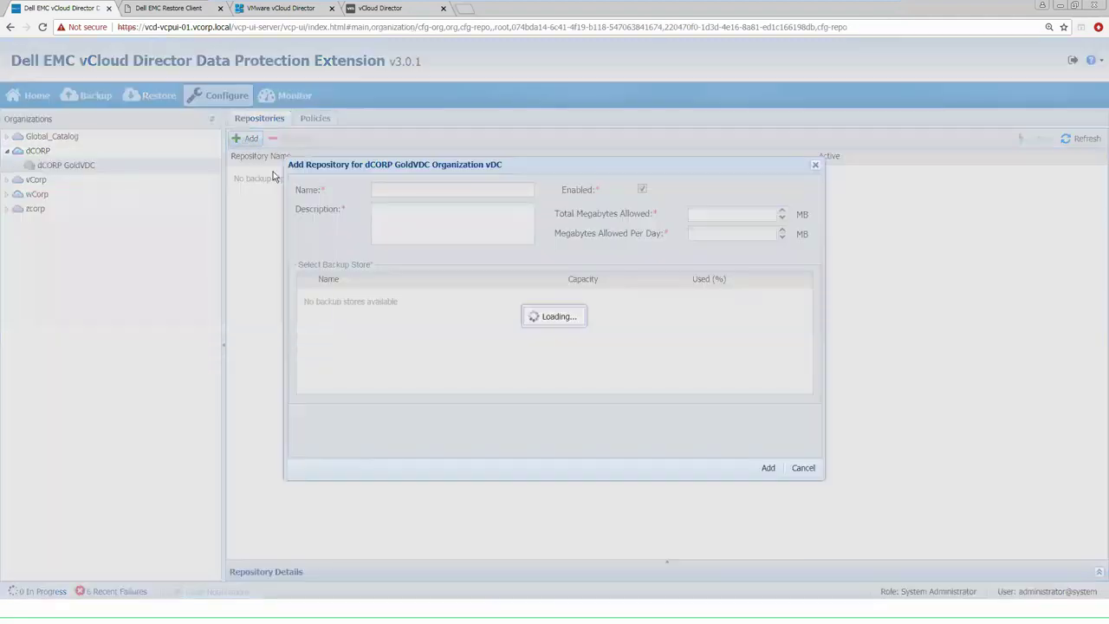
pyautogui.click(399, 191)
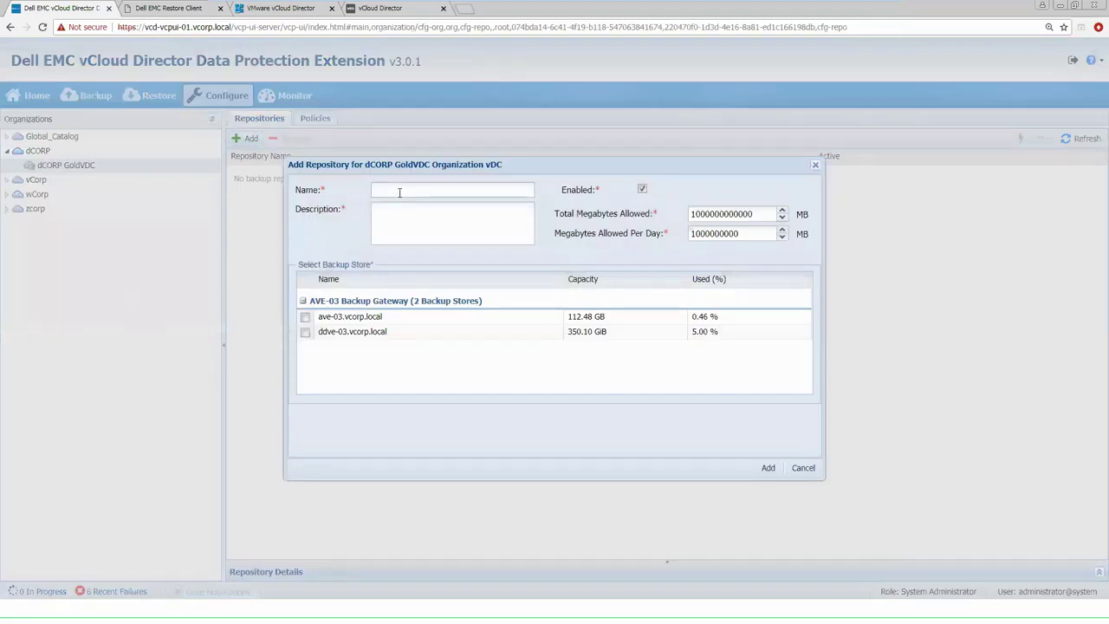
pyautogui.write('Dcorp')
pyautogui.press('BackSpace')
pyautogui.press('BackSpace')
pyautogui.press('BackSpace')
pyautogui.press('BackSpace')
pyautogui.press('BackSpace')
pyautogui.write('dC')
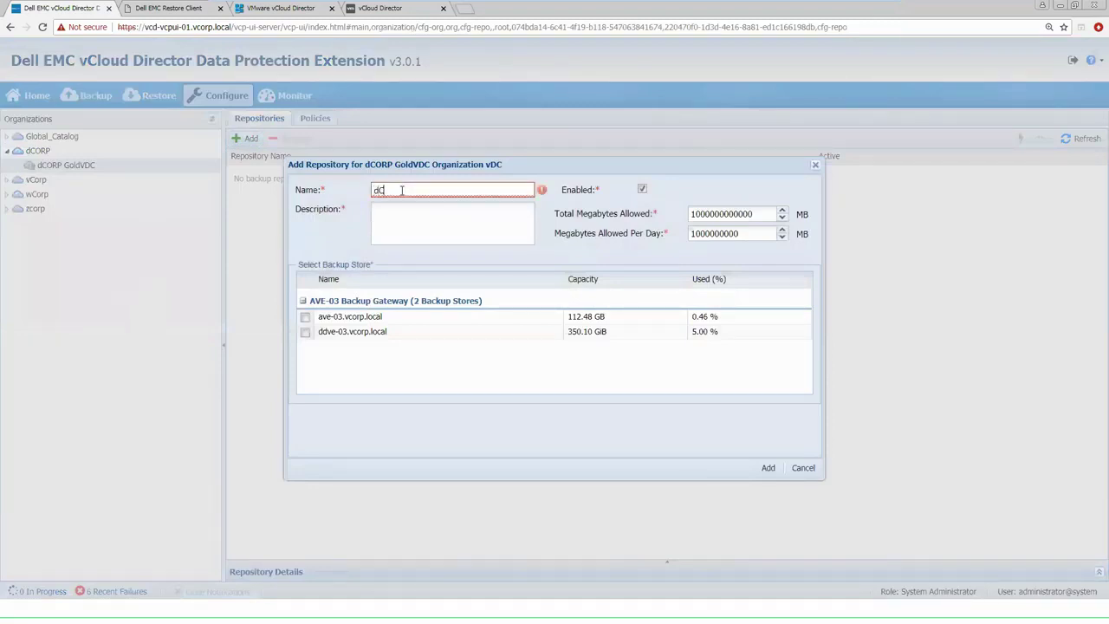
pyautogui.write('ORP Repo')
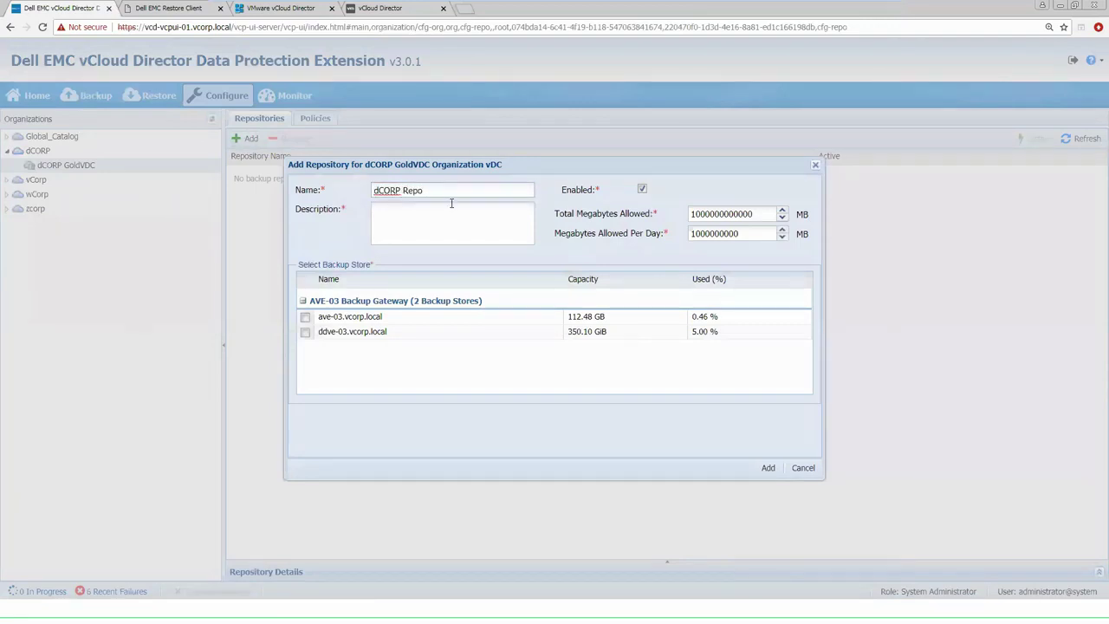
pyautogui.click(424, 215)
pyautogui.write('dCorp Repo')
pyautogui.click(305, 332)
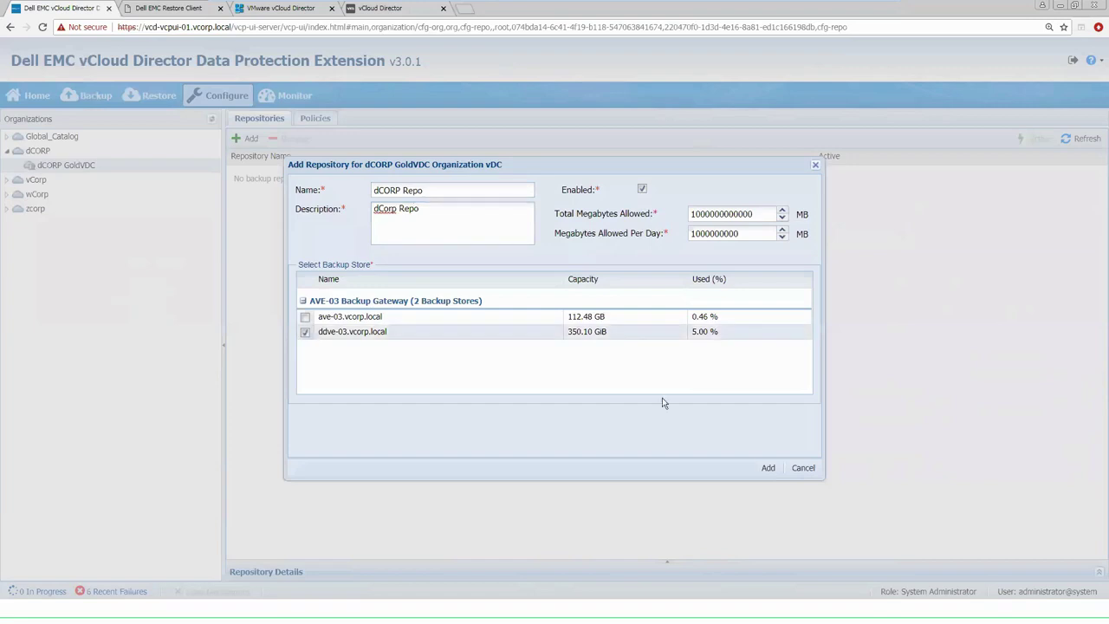
pyautogui.click(767, 469)
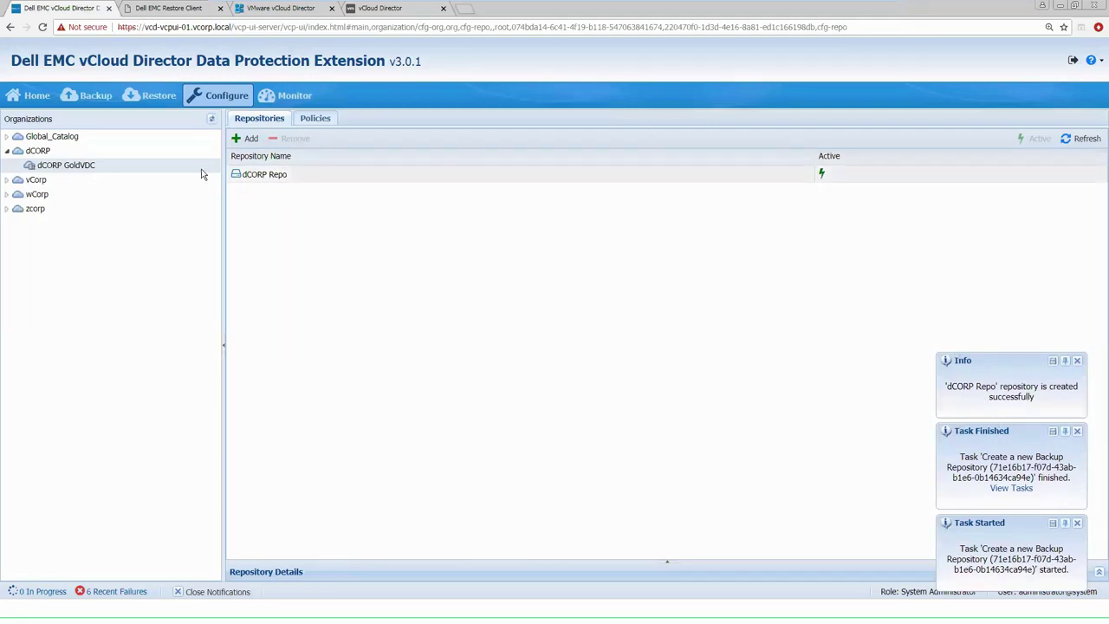
# Review dCORP Repo's details and replication policies, then view GoldVDC's empty backup policy list
pyautogui.click(258, 176)
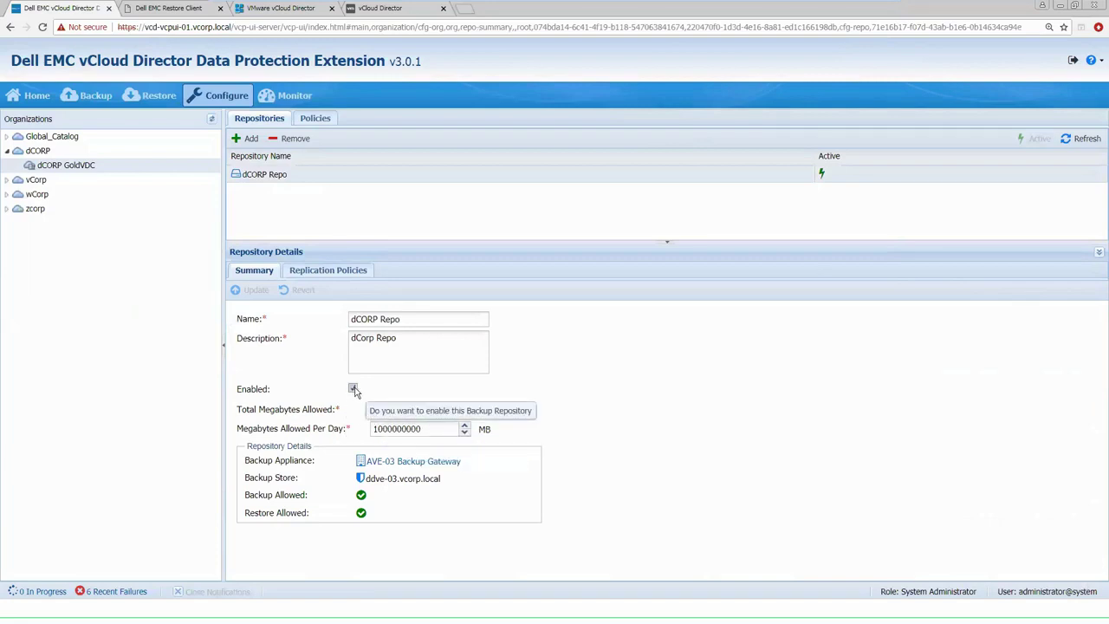
pyautogui.click(329, 271)
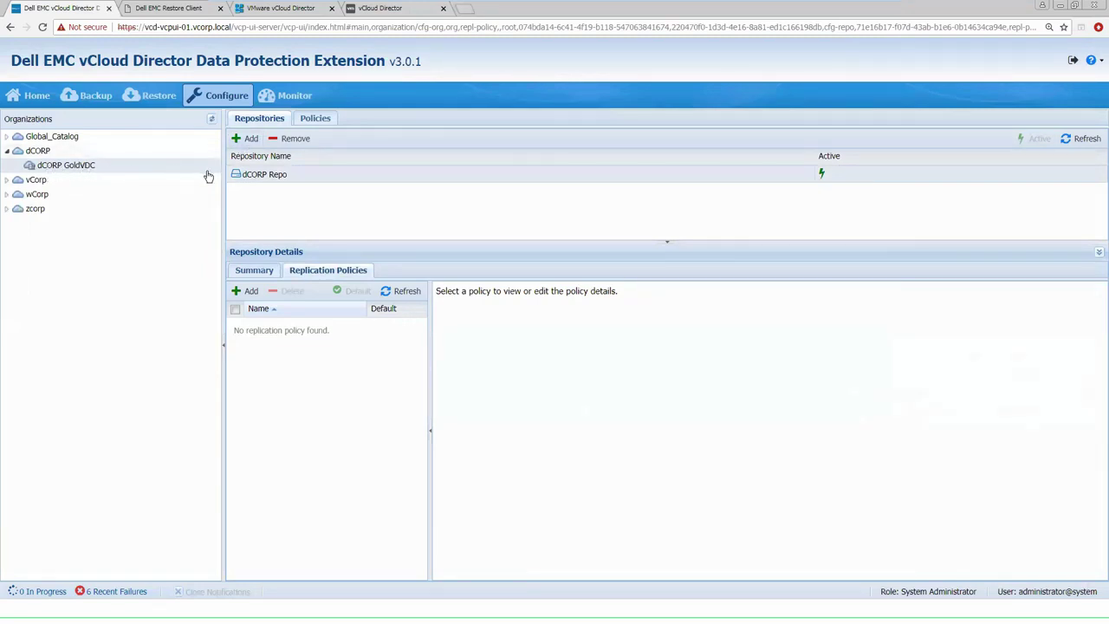
pyautogui.click(317, 120)
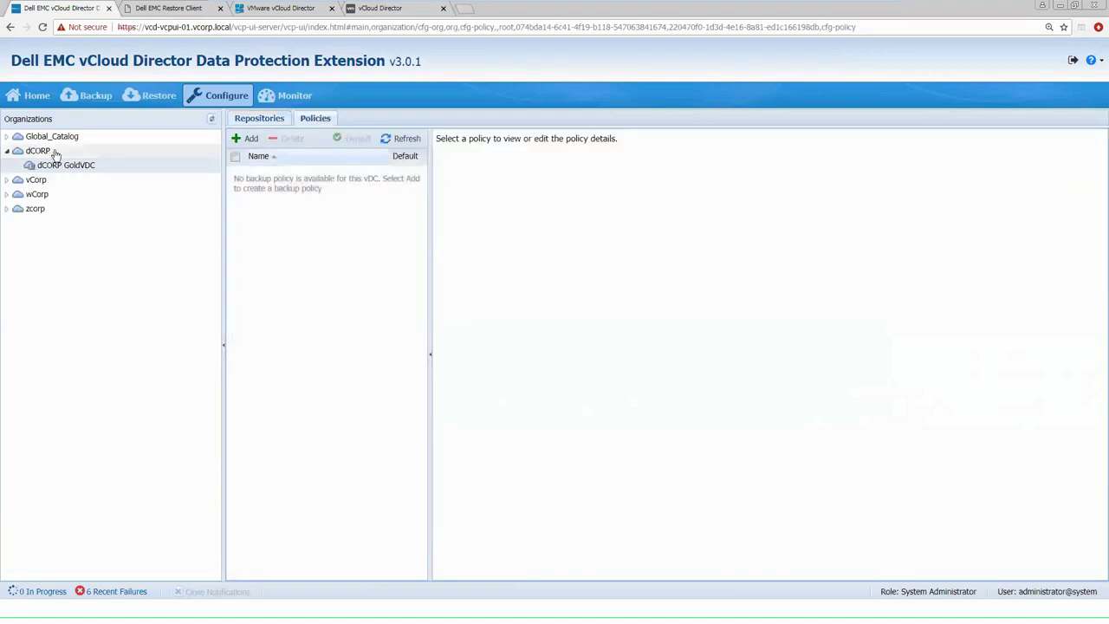
# Add backup policy 'dCORP Policy', described 'dCorp Policy', based on the New Catalog template
pyautogui.click(243, 139)
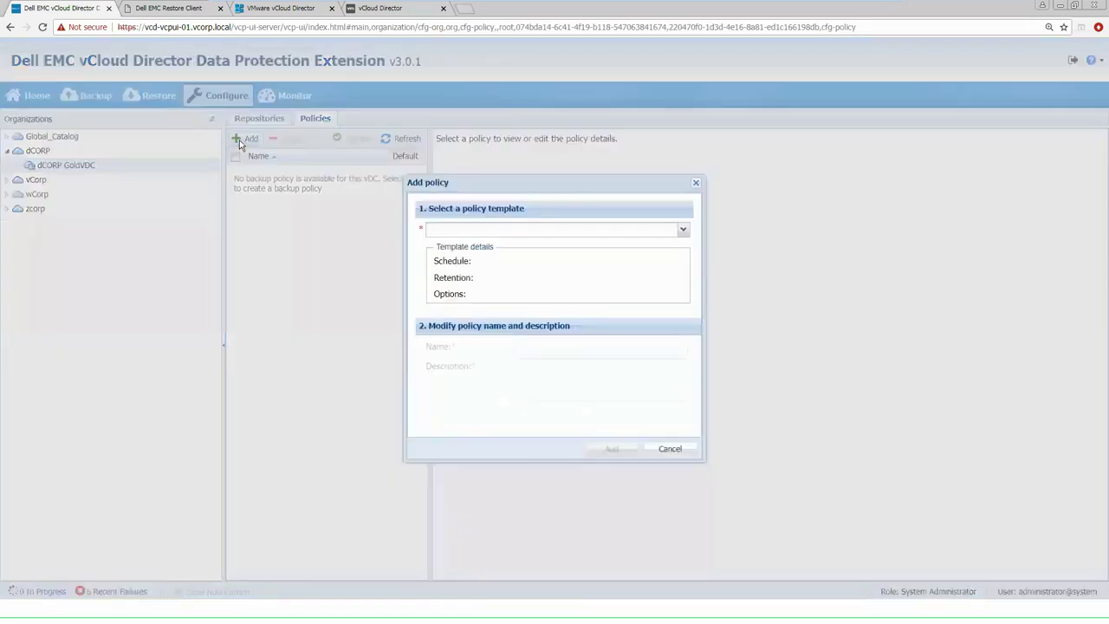
pyautogui.click(682, 232)
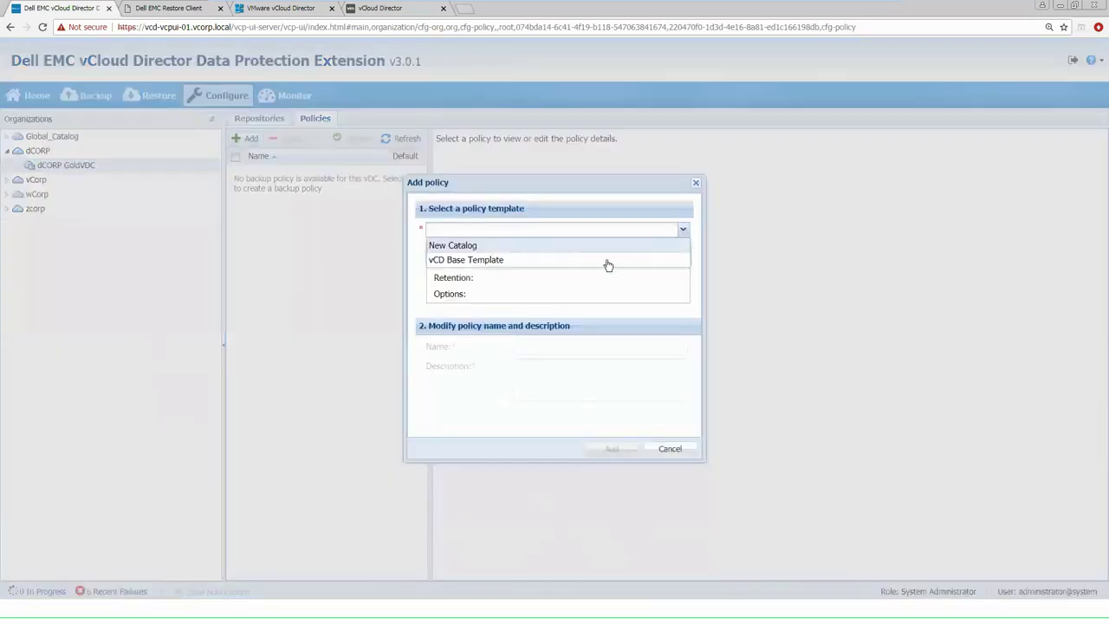
pyautogui.click(519, 247)
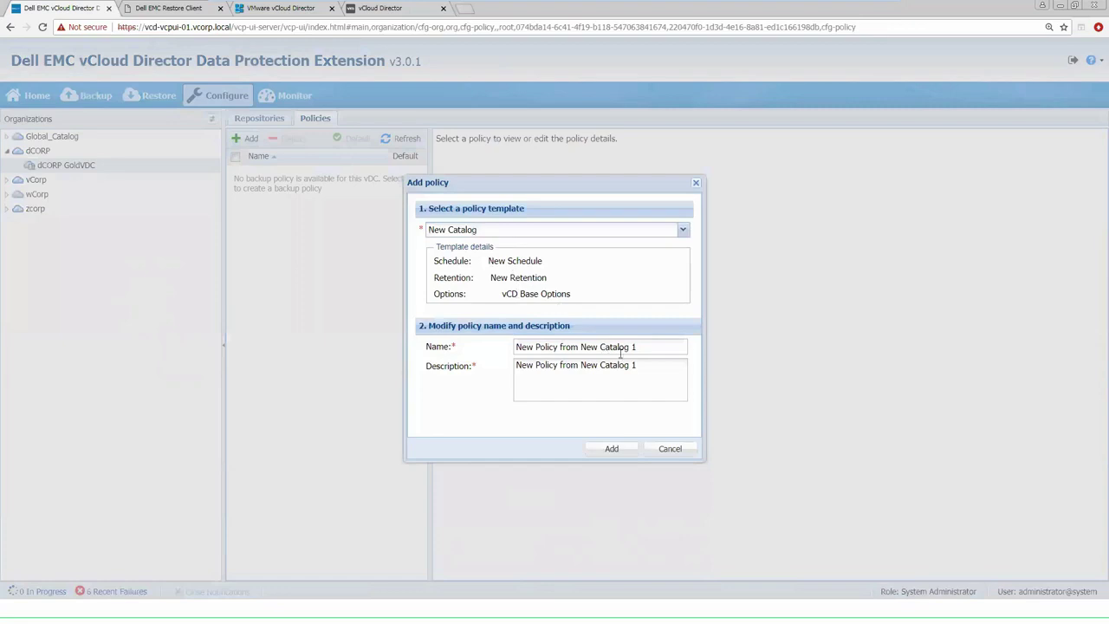
pyautogui.moveTo(639, 347); pyautogui.dragTo(509, 348)
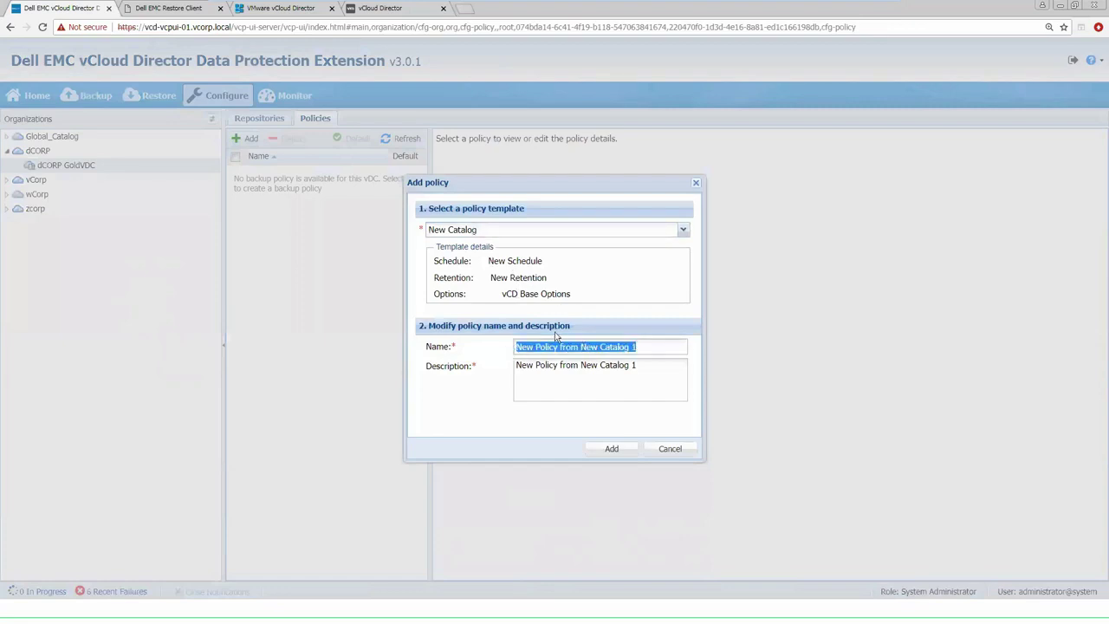
pyautogui.write('dCORP Policy')
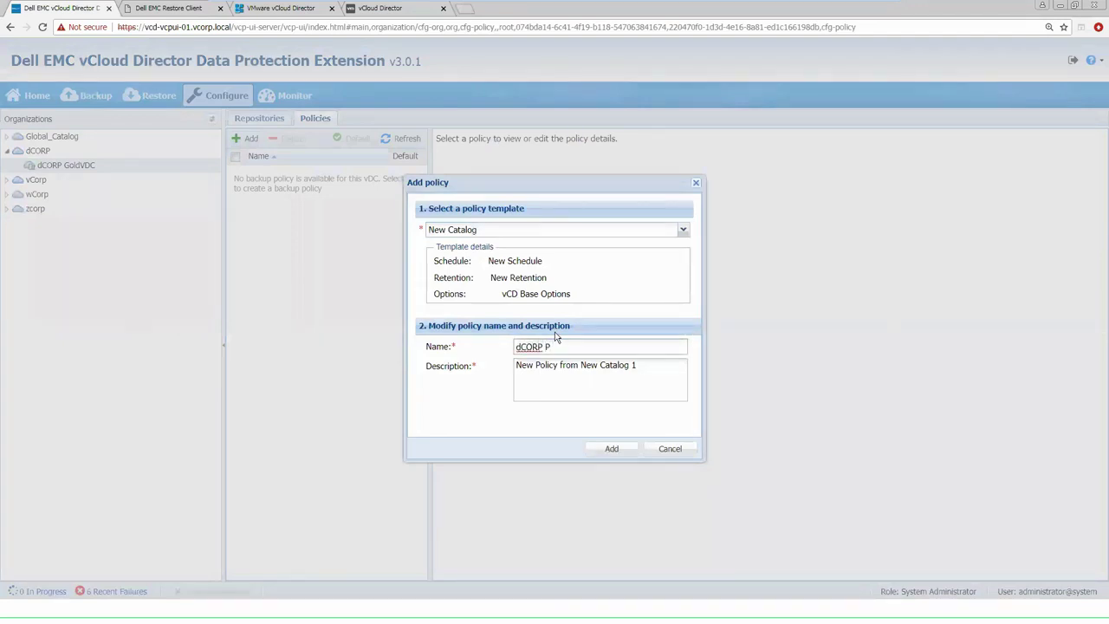
pyautogui.click(656, 365)
pyautogui.moveTo(657, 365); pyautogui.dragTo(472, 359)
pyautogui.write('dCorp ')
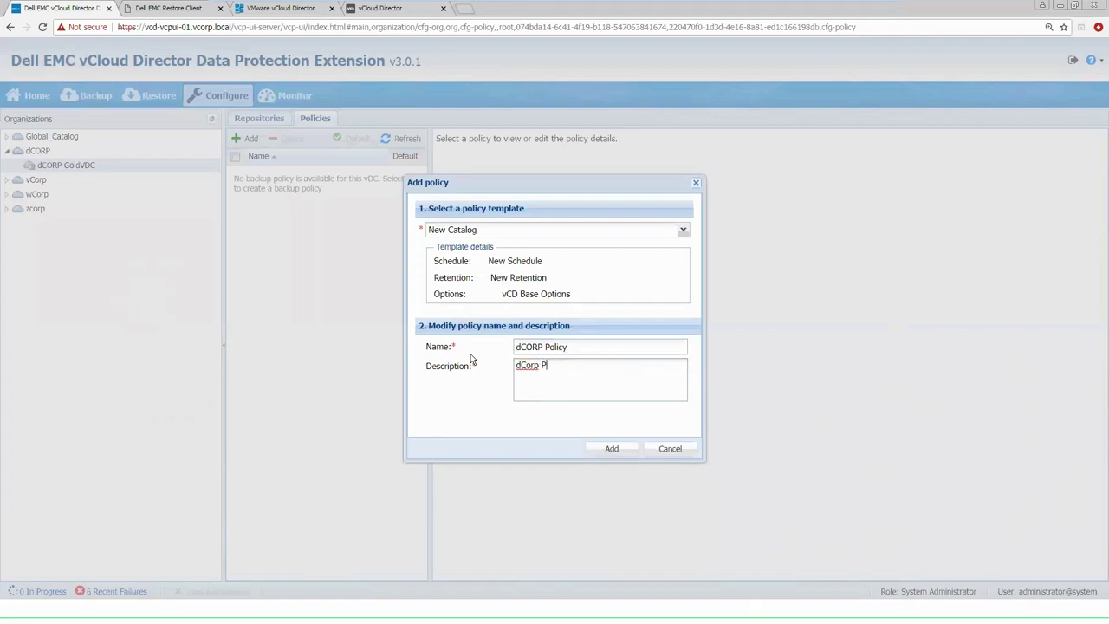
pyautogui.write('Policy')
pyautogui.click(610, 449)
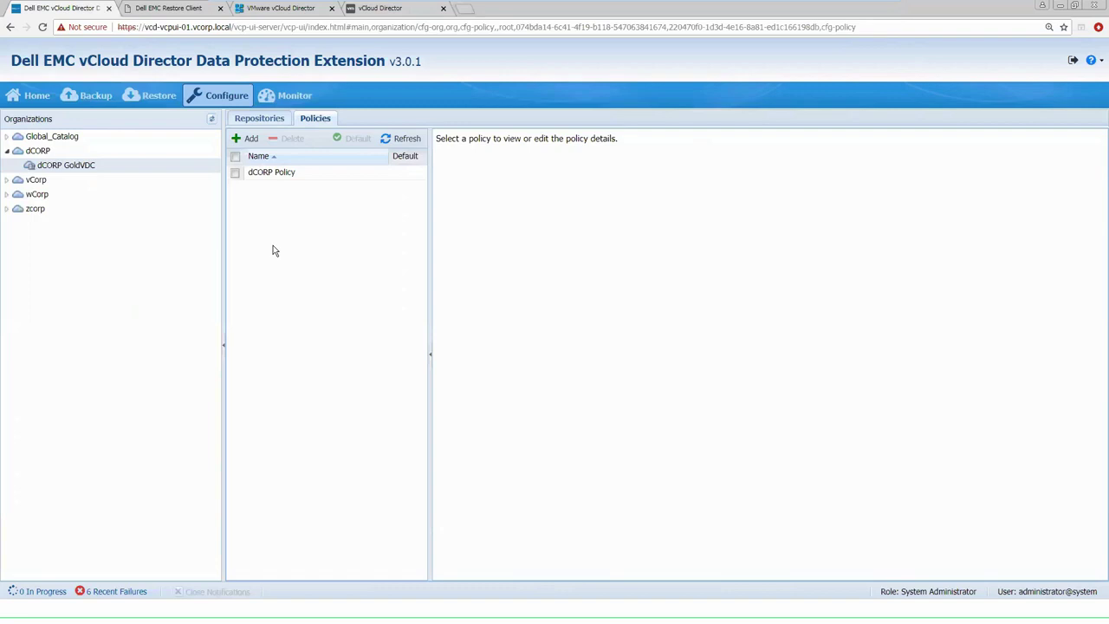
# Check dCORP Policy's schedule and retention settings, then set it as the default policy
pyautogui.click(284, 172)
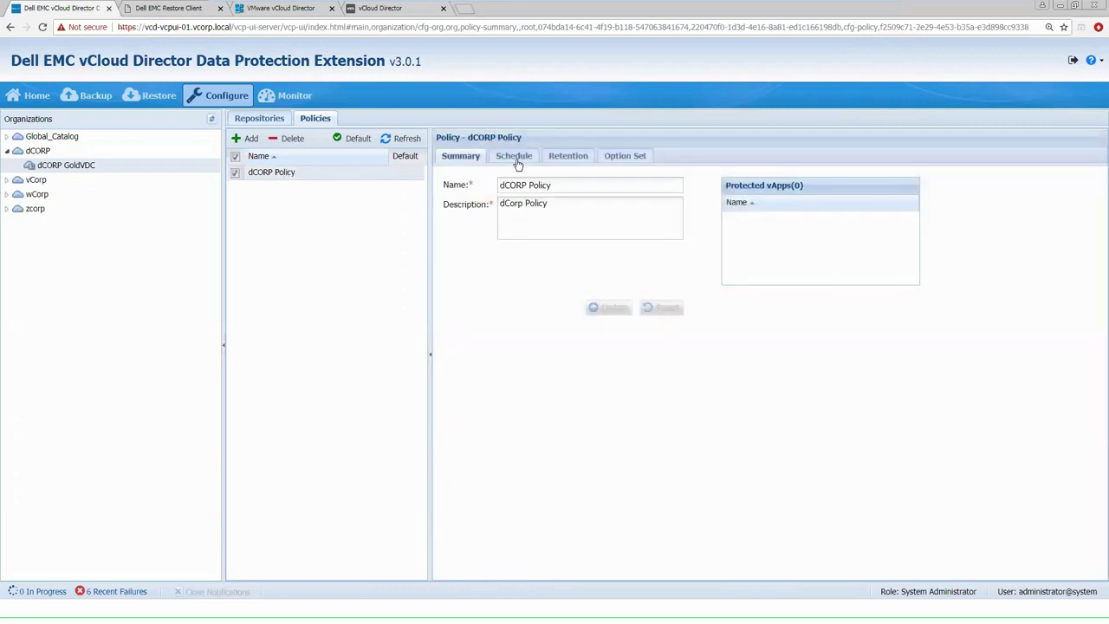
pyautogui.click(515, 159)
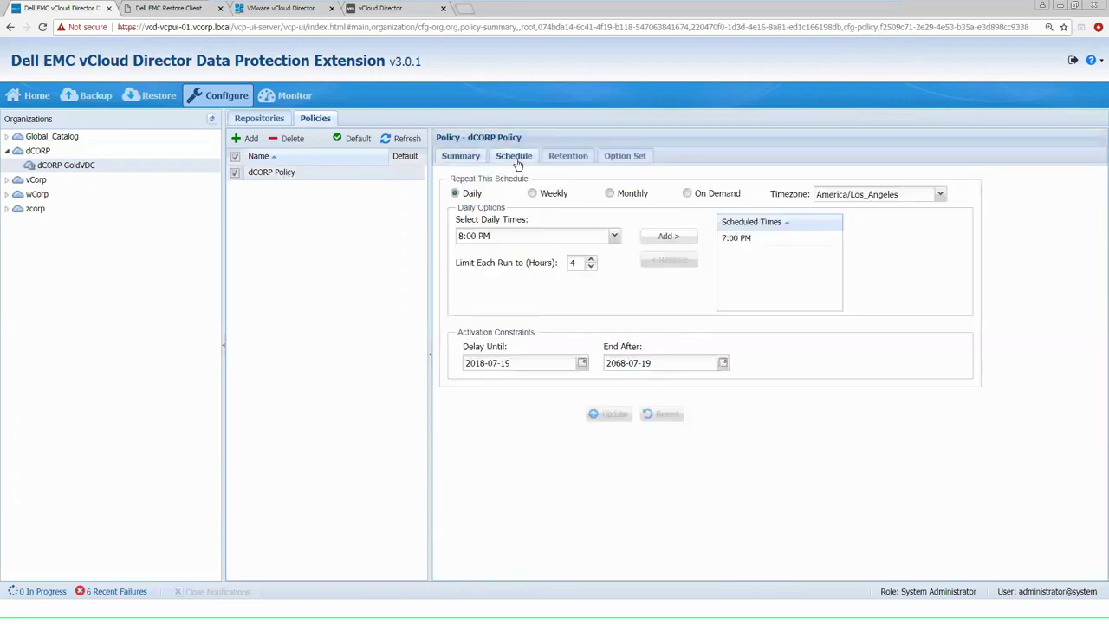
pyautogui.click(565, 161)
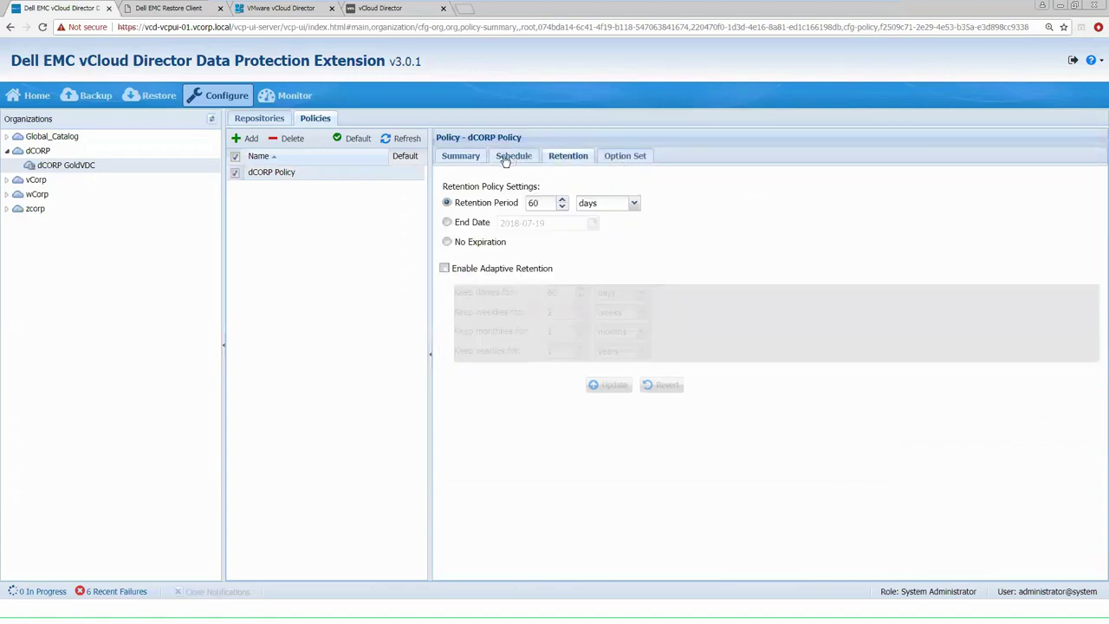
pyautogui.click(466, 161)
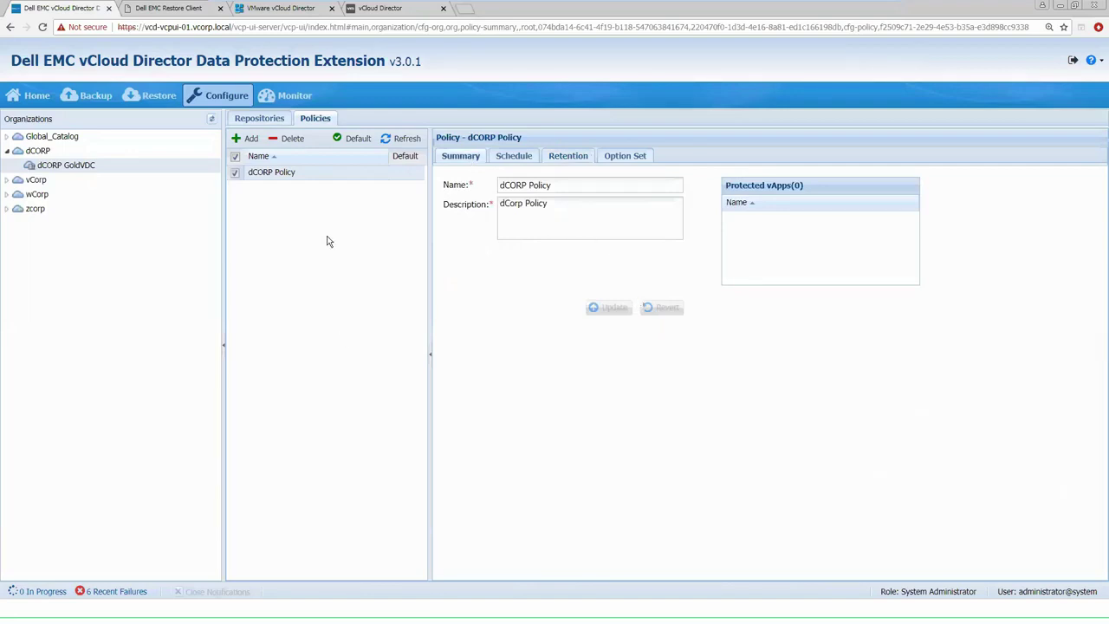
pyautogui.click(348, 142)
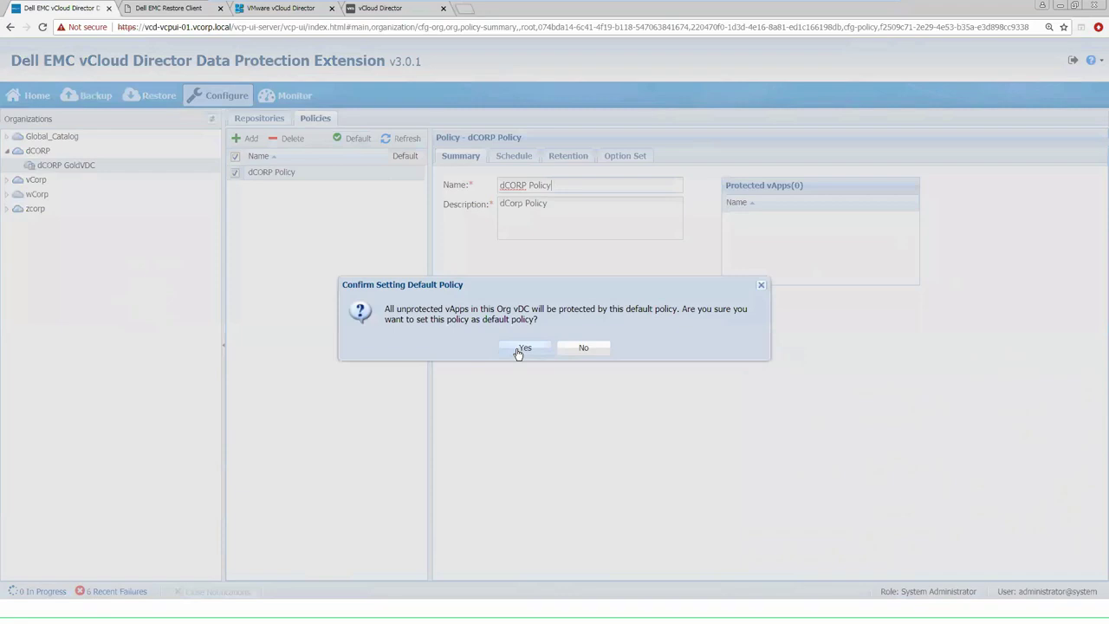
pyautogui.click(523, 349)
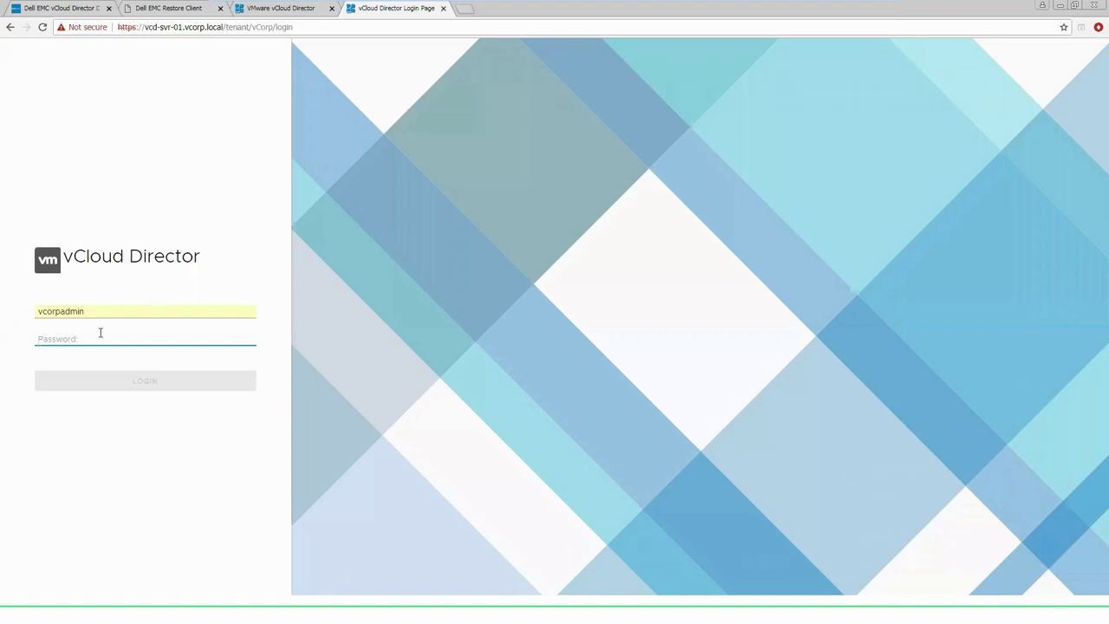
# Enter the vCorp organization administrator's password to sign in to vCloud Director
pyautogui.write('VMware1!')
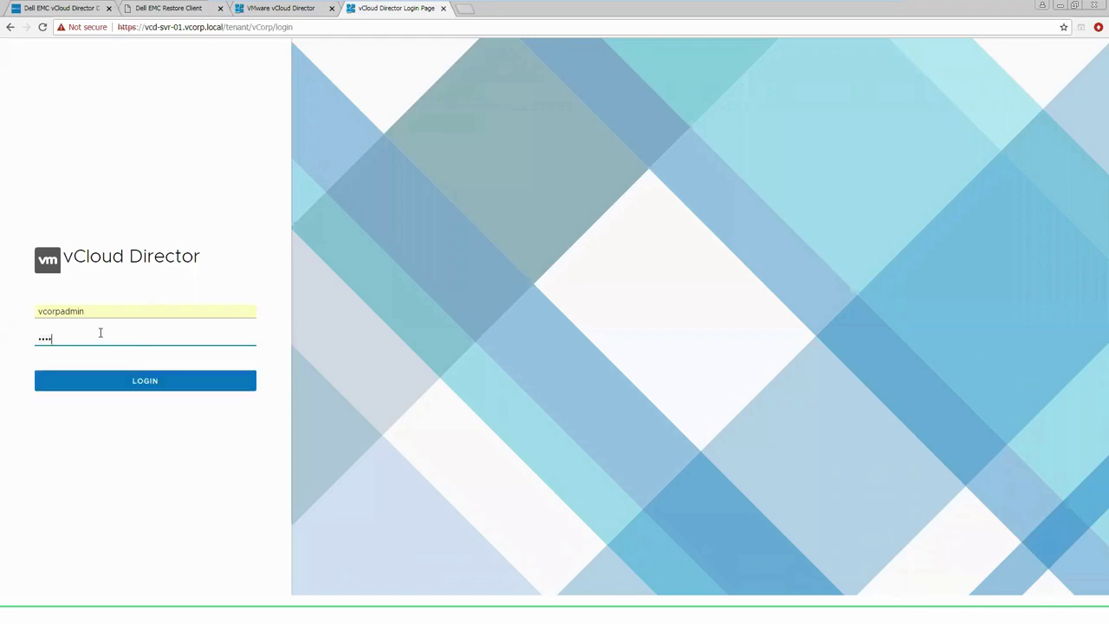
pyautogui.write('abcd')
pyautogui.press('Return')
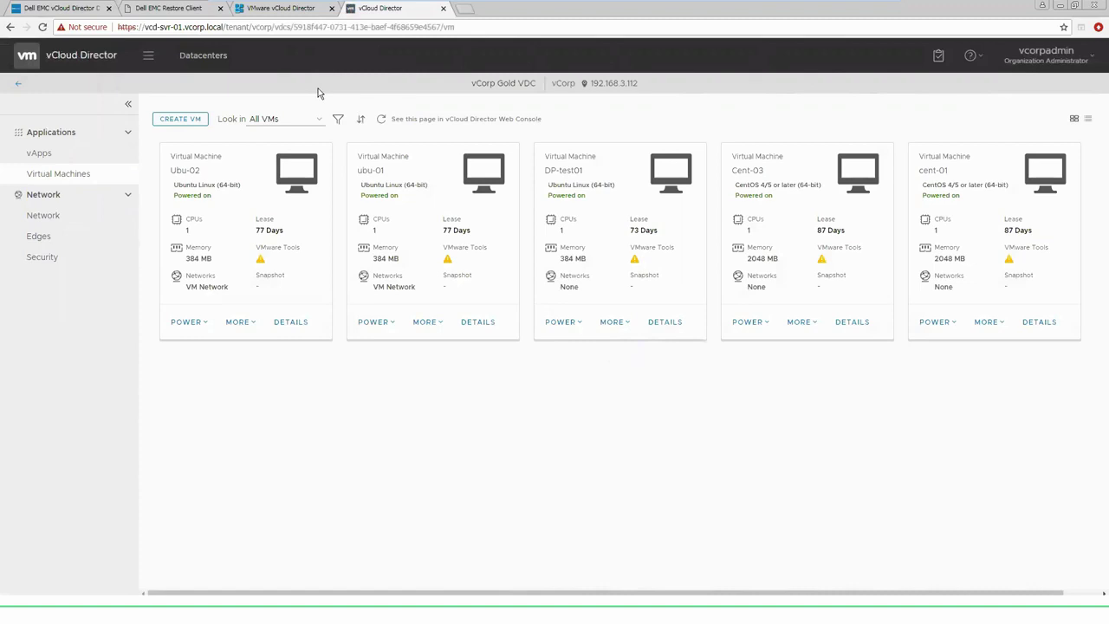
# Go to the Data Protection module from the main navigation menu
pyautogui.click(148, 59)
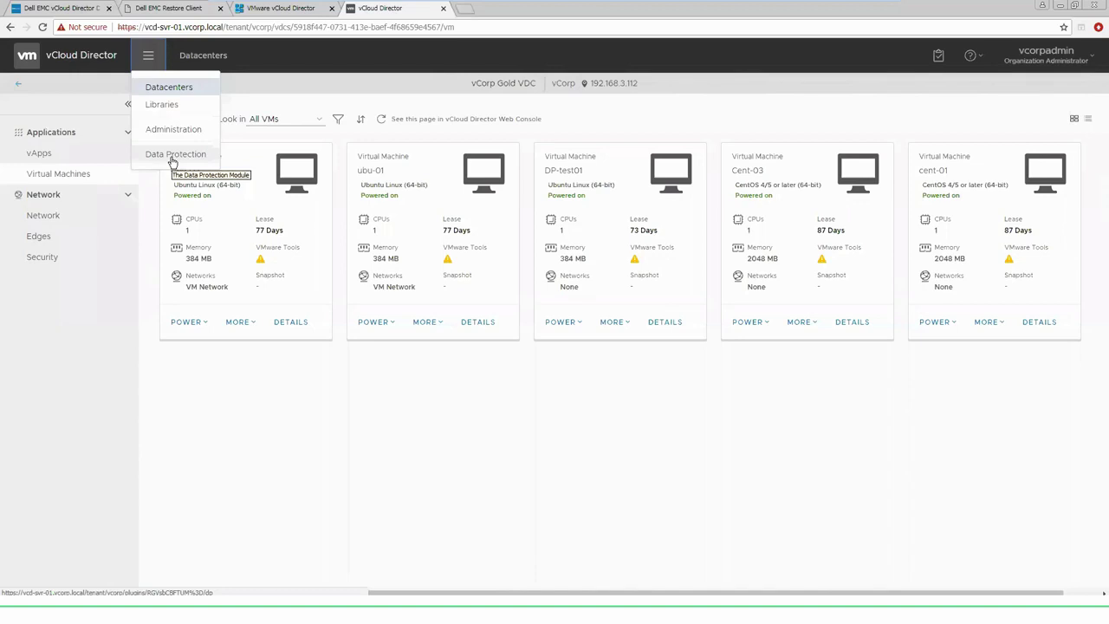
pyautogui.click(172, 160)
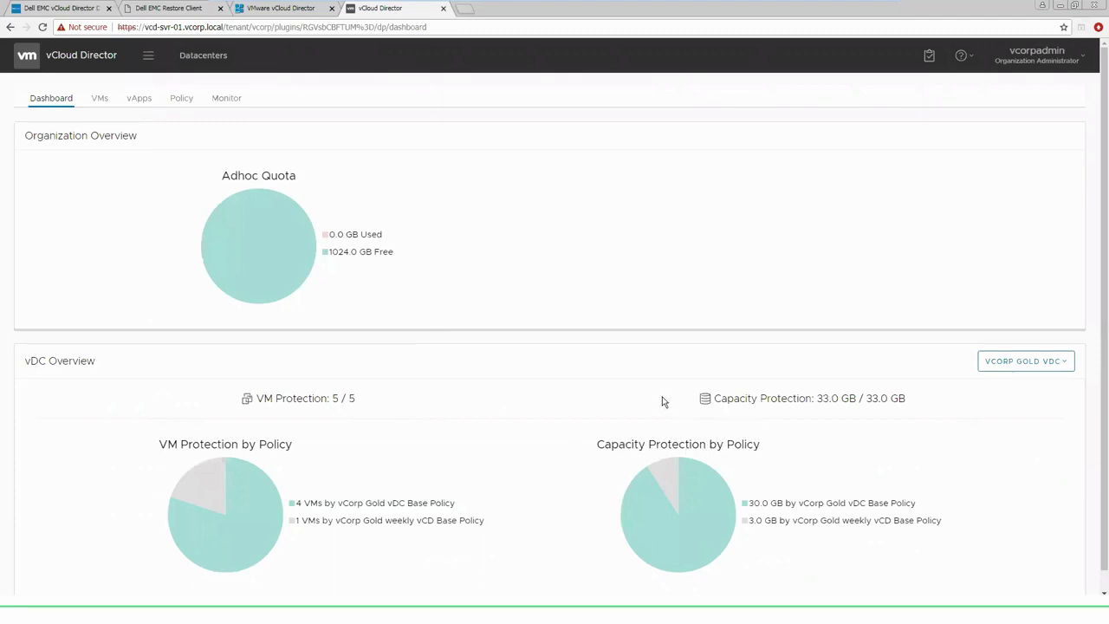
# Open Manage Policy for the cent-01 vApp from the vApps list
pyautogui.click(138, 99)
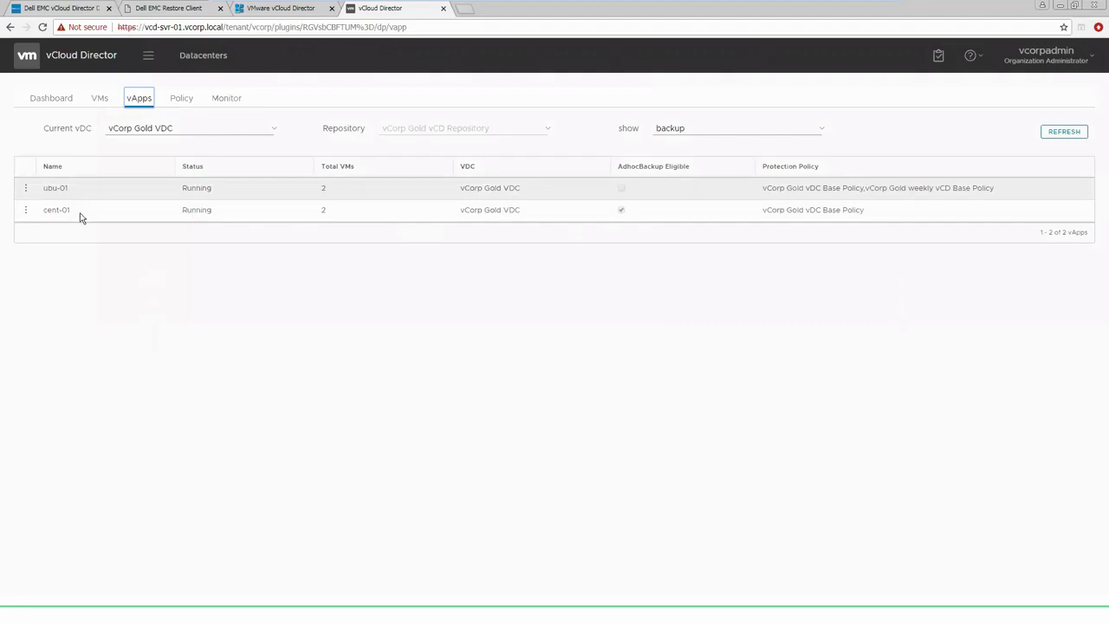
pyautogui.click(26, 212)
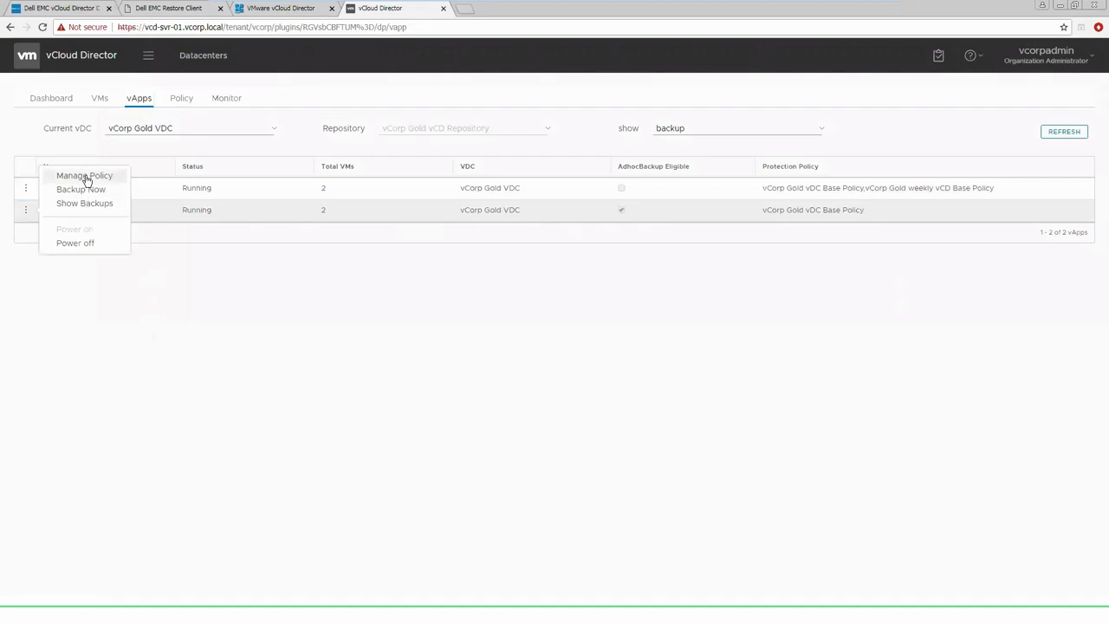
pyautogui.click(84, 177)
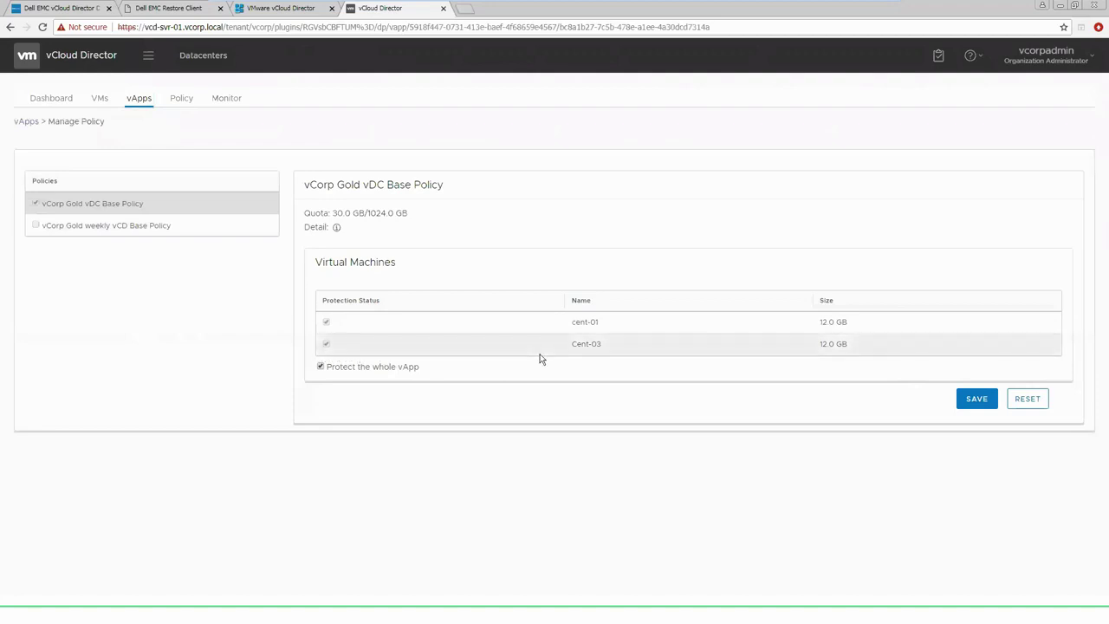
# Re-enable 'Protect the whole vApp' for cent-01, save, and return to the vApps list
pyautogui.click(321, 367)
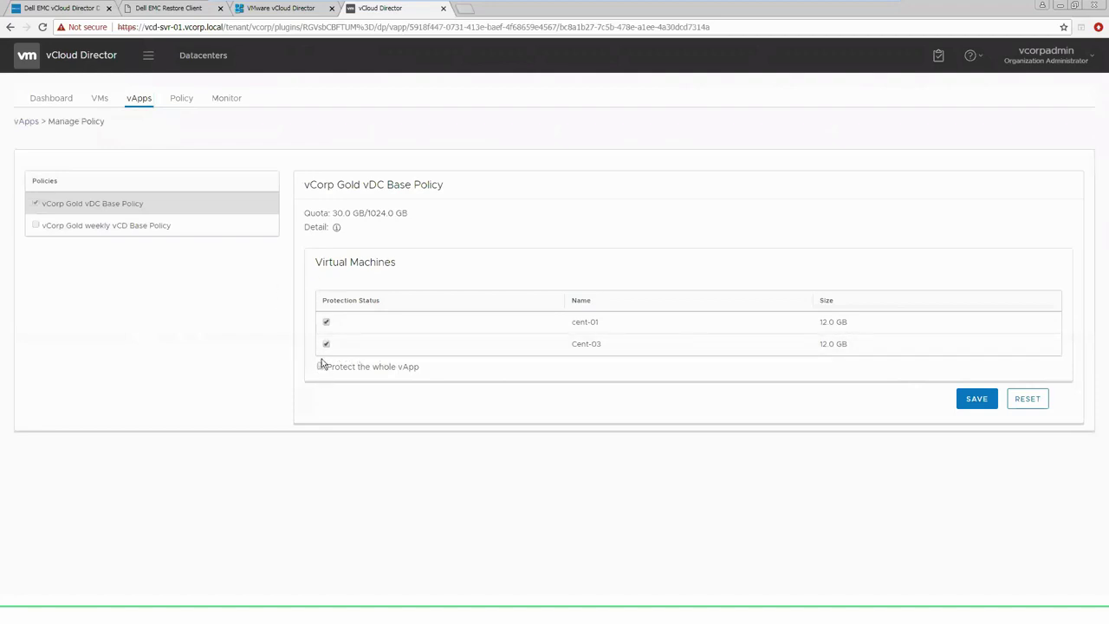
pyautogui.click(326, 345)
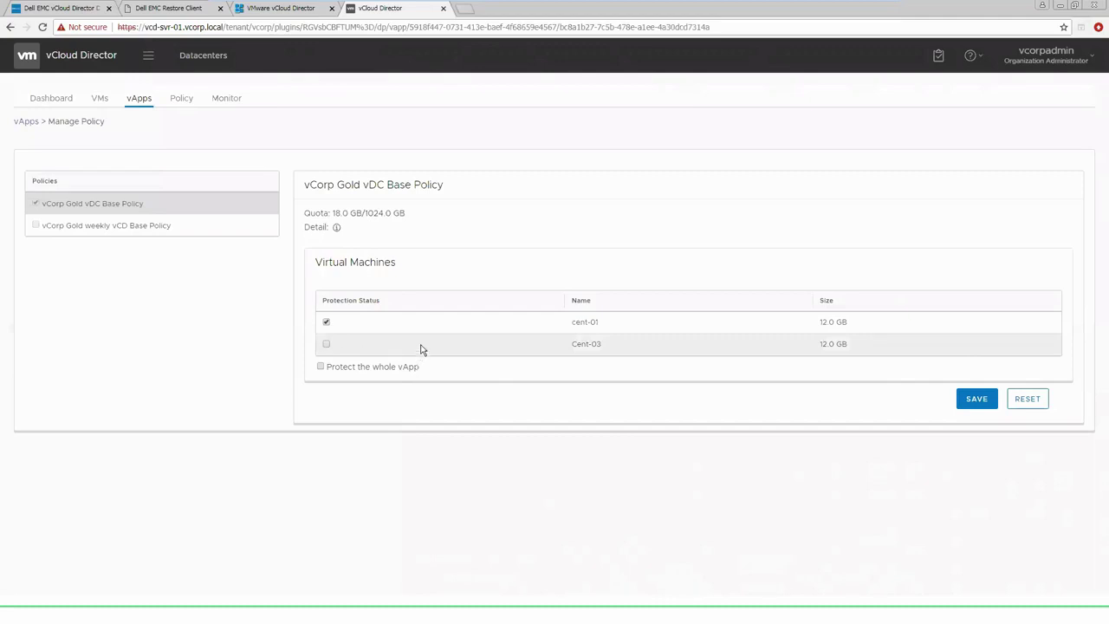
pyautogui.click(320, 368)
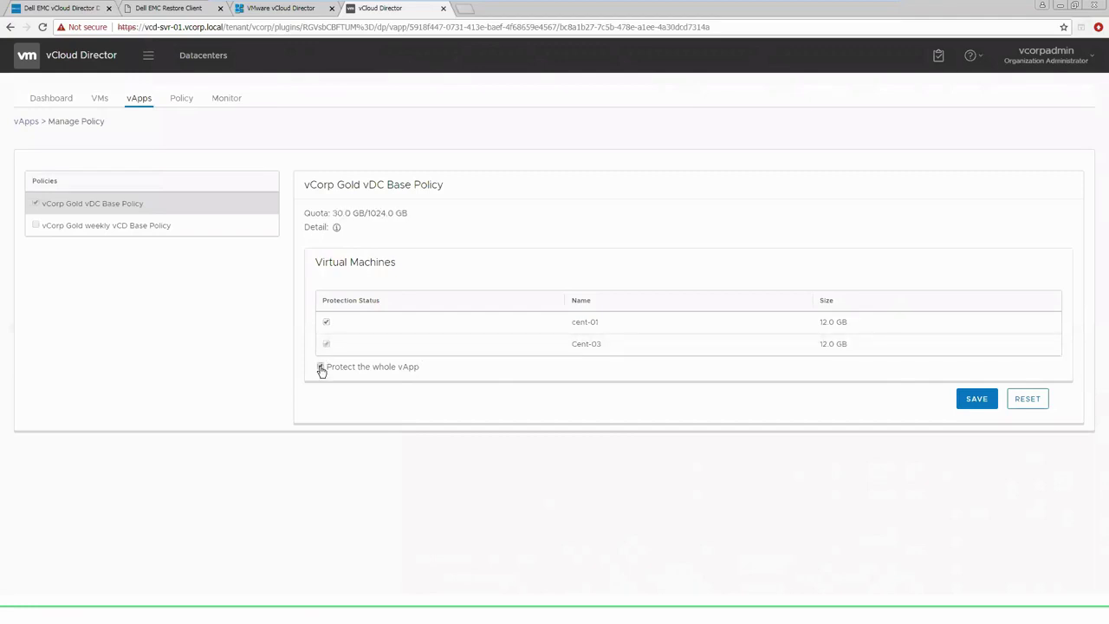
pyautogui.click(980, 404)
pyautogui.click(139, 98)
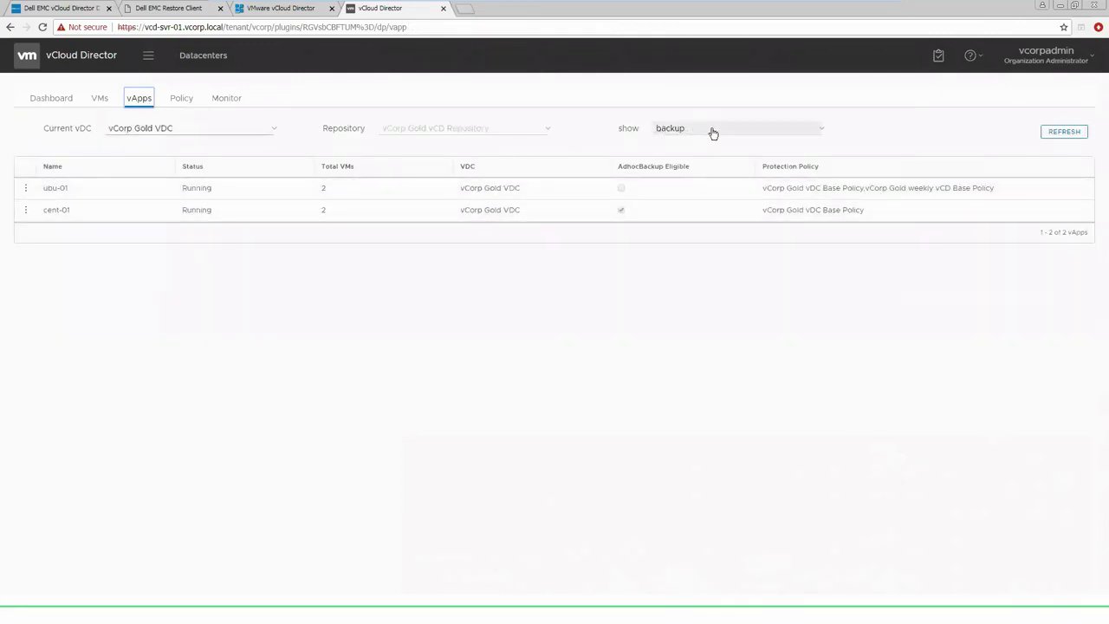
# Keep the vApps list in backup view and open the cent-01 row's action menu
pyautogui.click(821, 129)
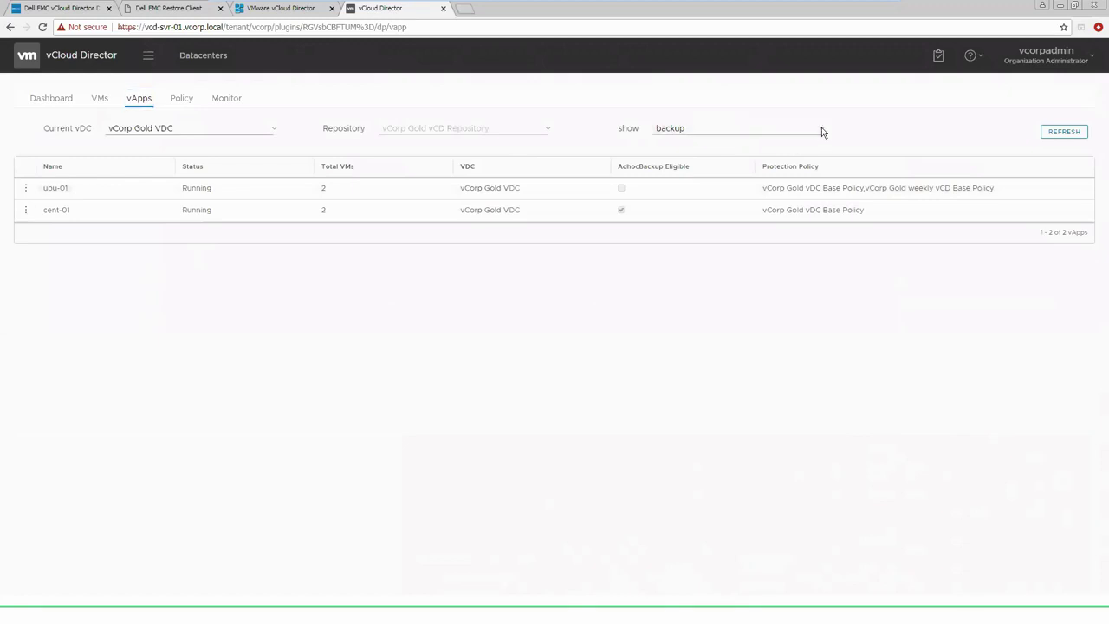
pyautogui.click(818, 132)
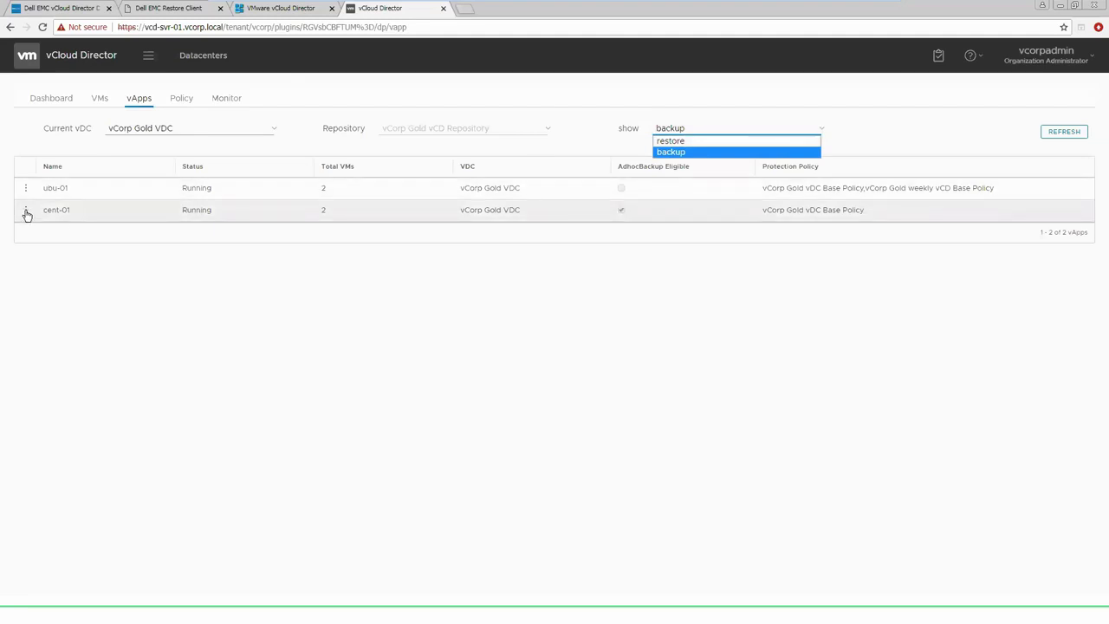
pyautogui.click(38, 263)
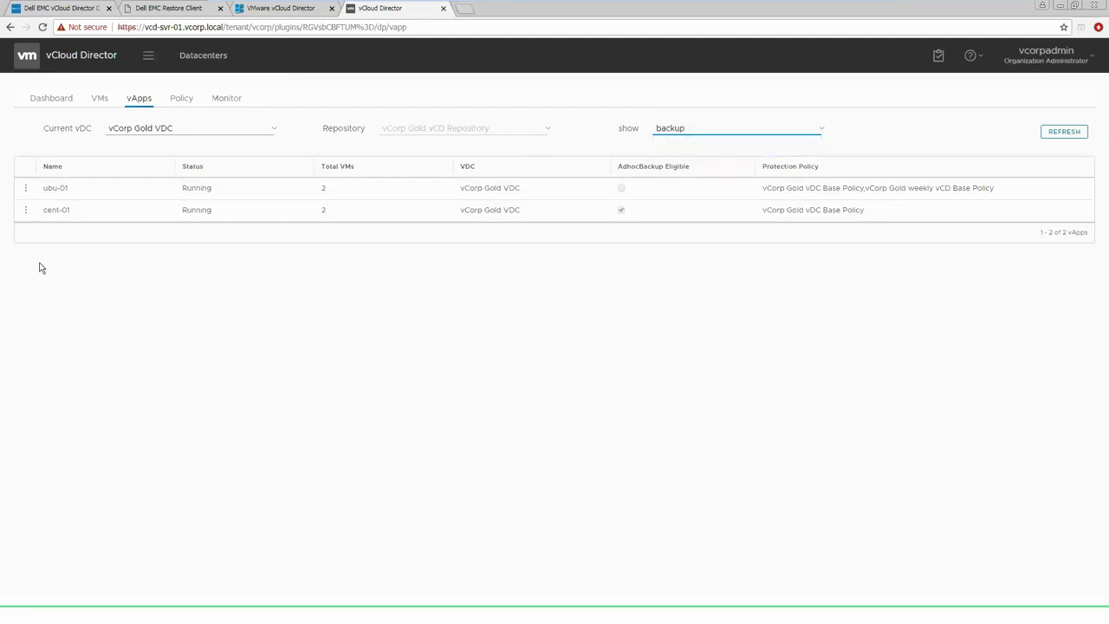
pyautogui.click(26, 211)
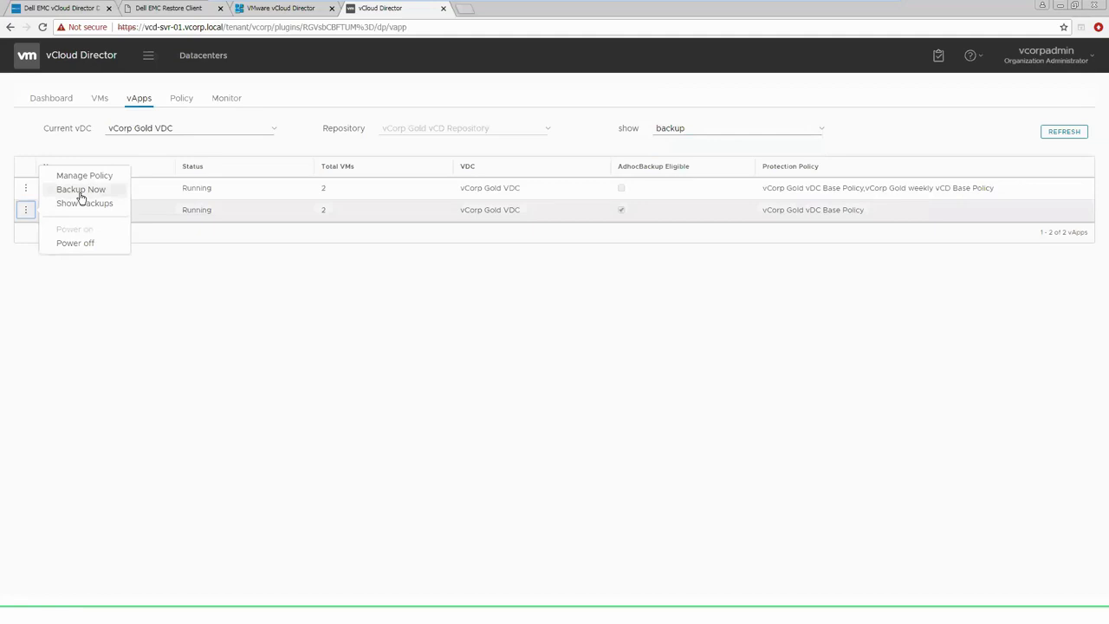
# Run Backup Now with only the cent-01 VM selected, then dismiss the notification
pyautogui.click(80, 191)
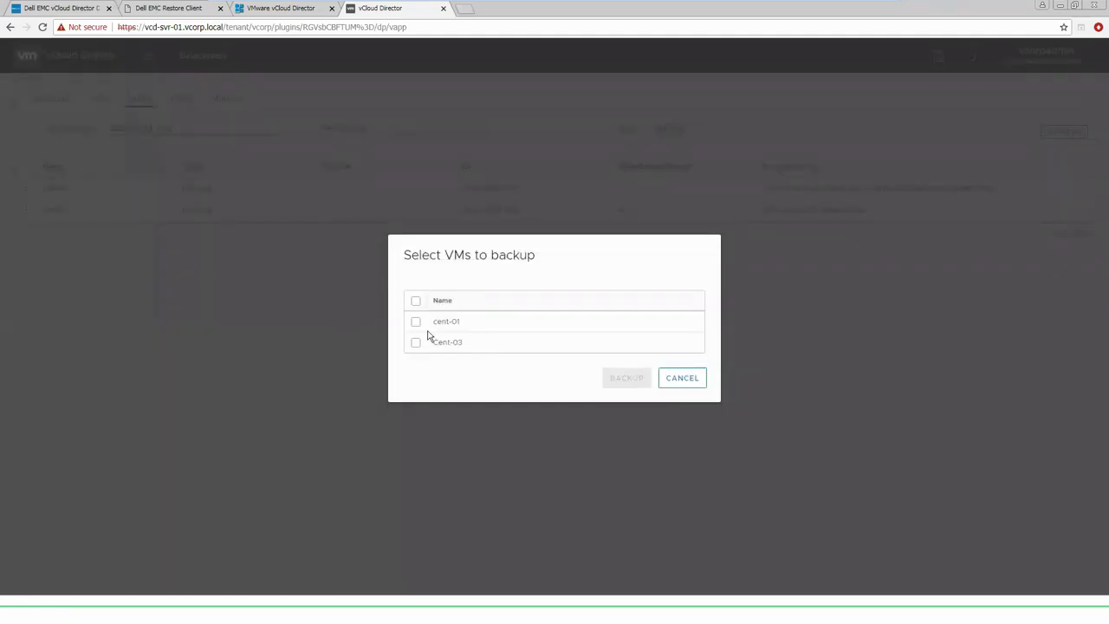
pyautogui.click(416, 302)
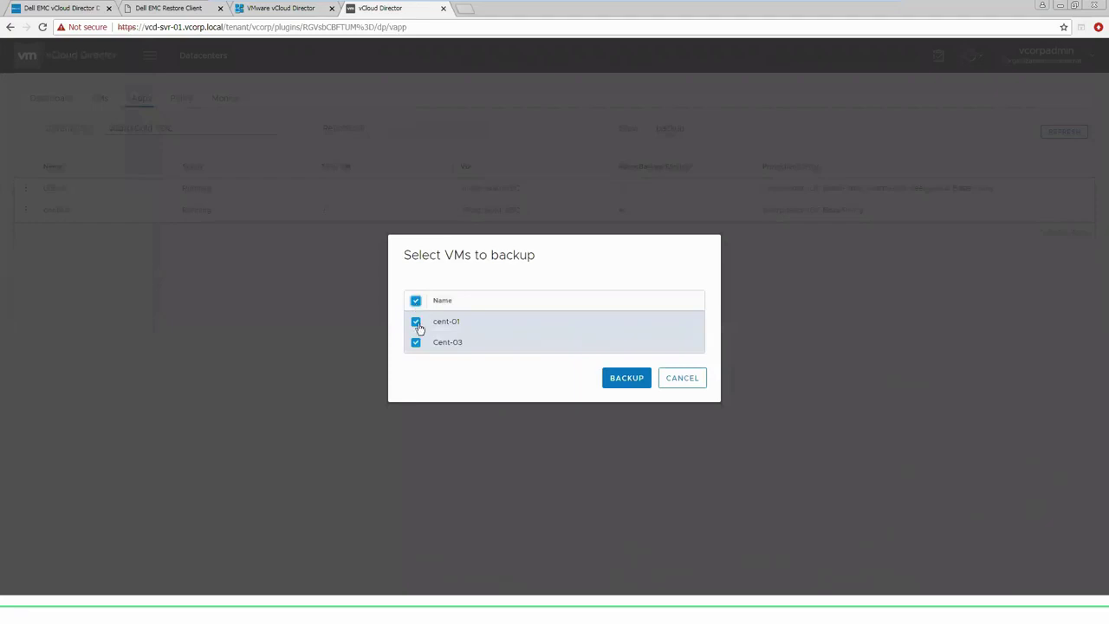
pyautogui.click(416, 322)
pyautogui.click(416, 342)
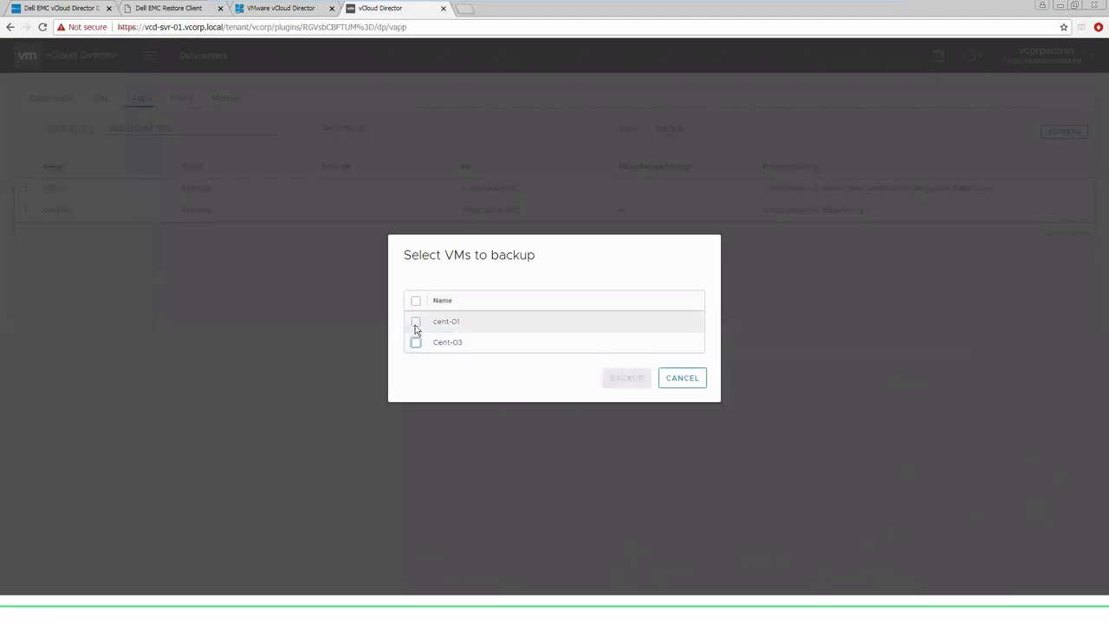
pyautogui.click(416, 323)
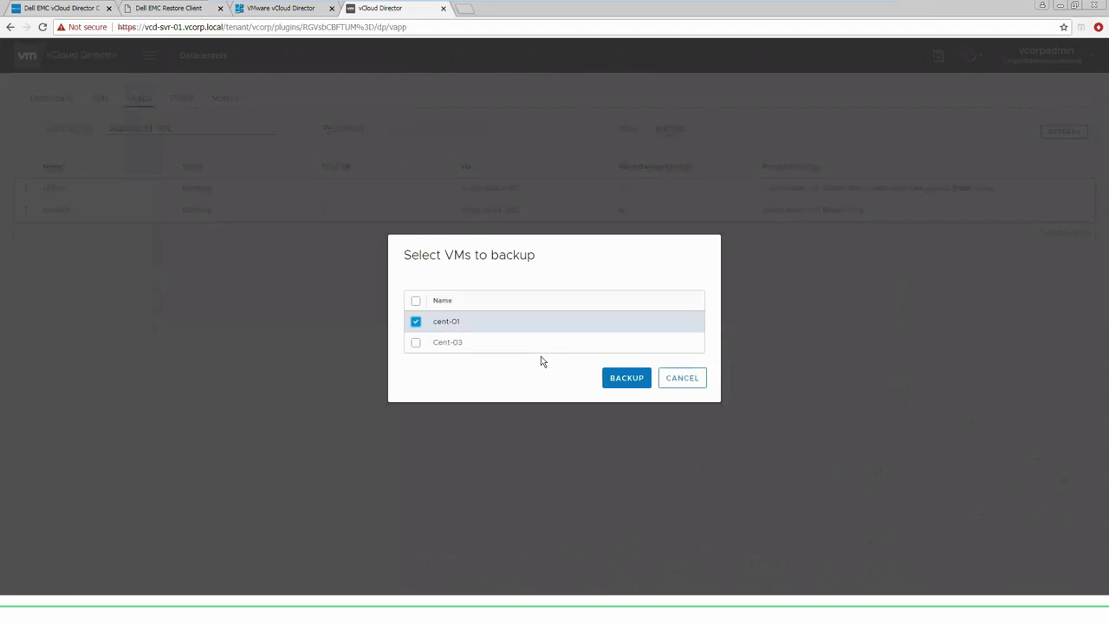
pyautogui.click(626, 378)
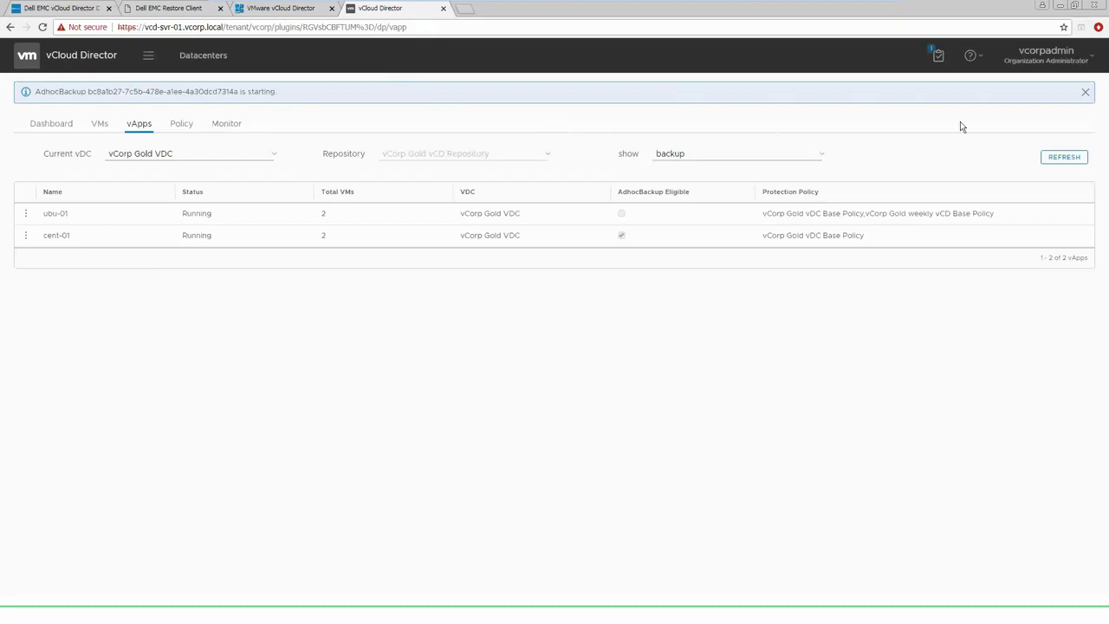
pyautogui.click(1085, 94)
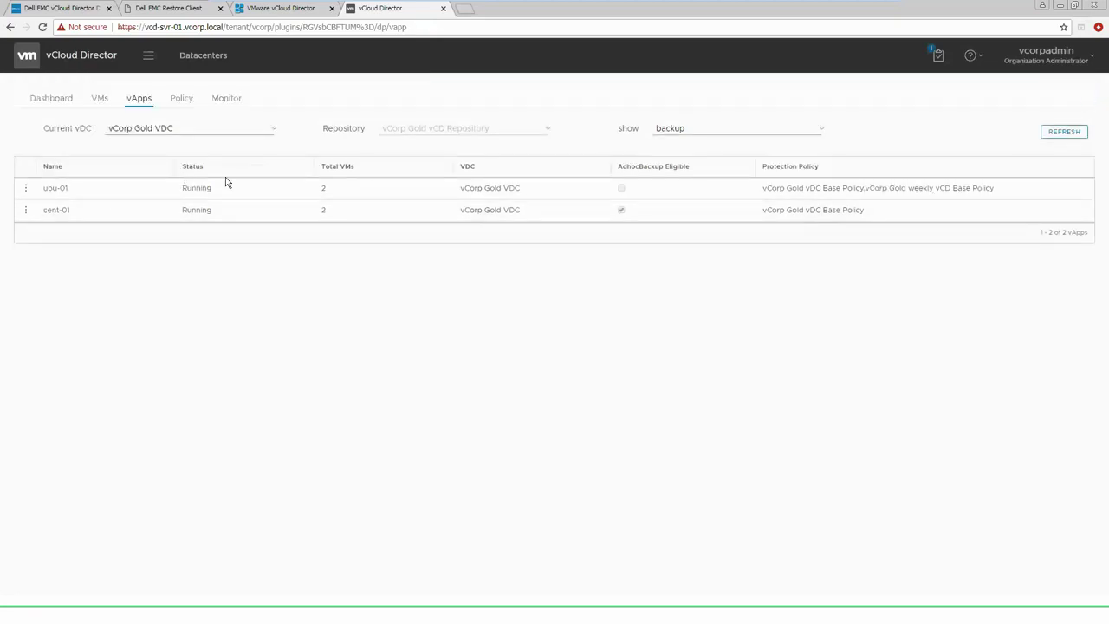
# Open the vCorp Gold vDC Base Policy details and scroll through quota, schedule, retention and ubu-01
pyautogui.click(181, 98)
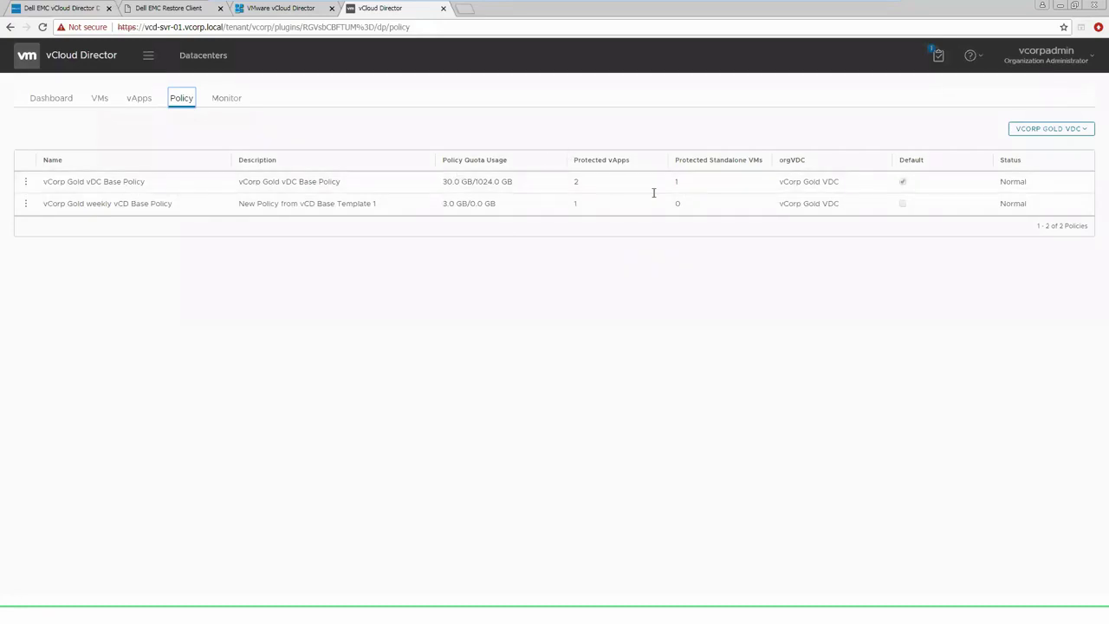
pyautogui.click(27, 184)
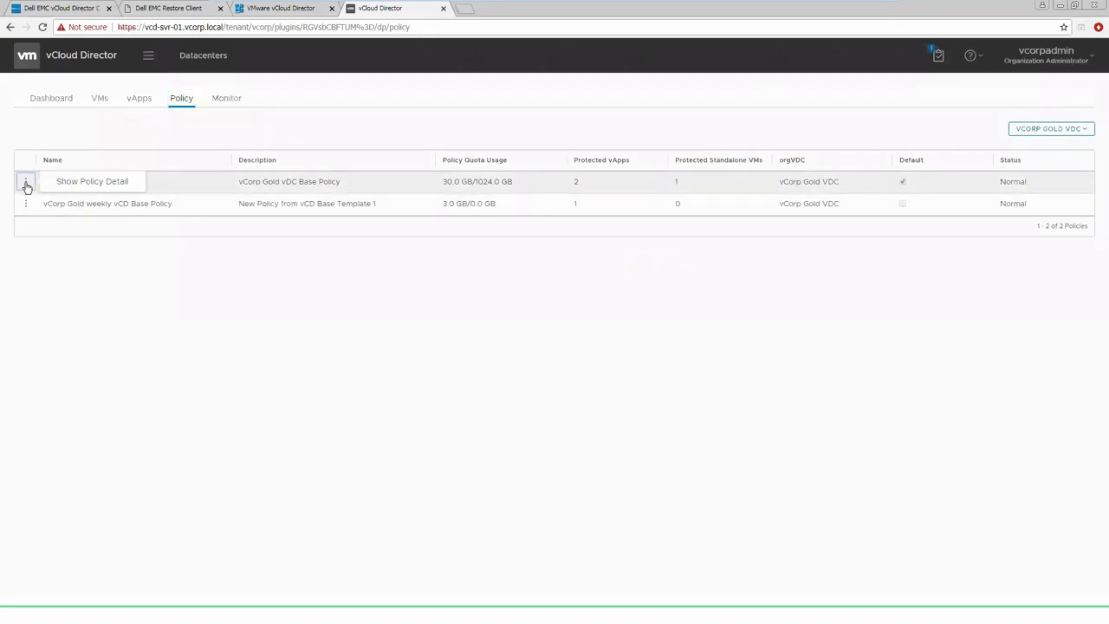
pyautogui.click(79, 185)
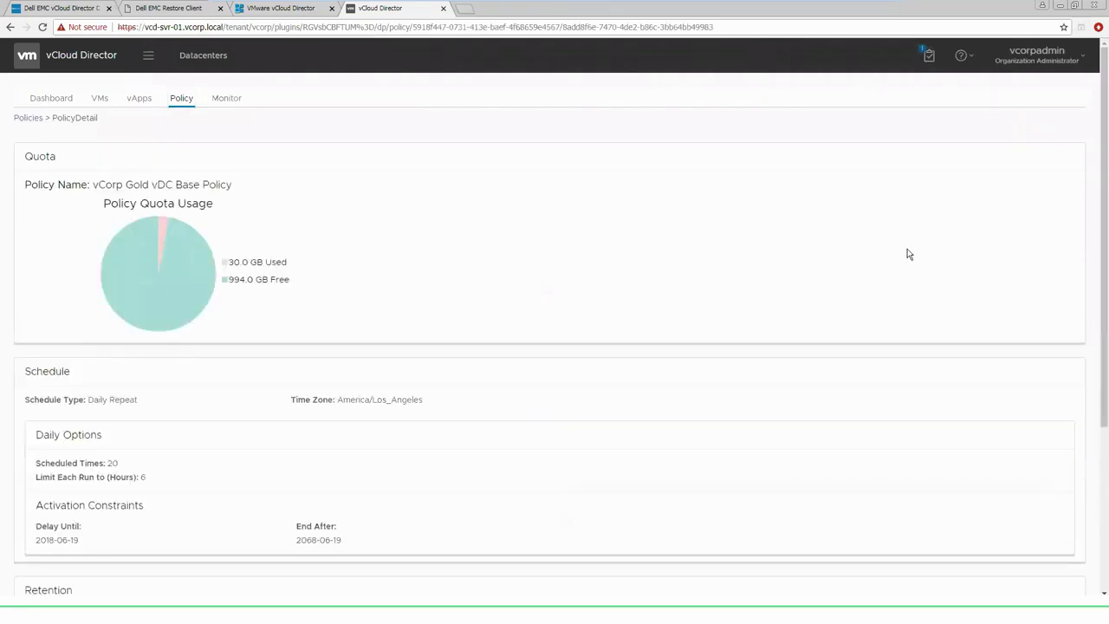
pyautogui.scroll(-1, 1099, 238)
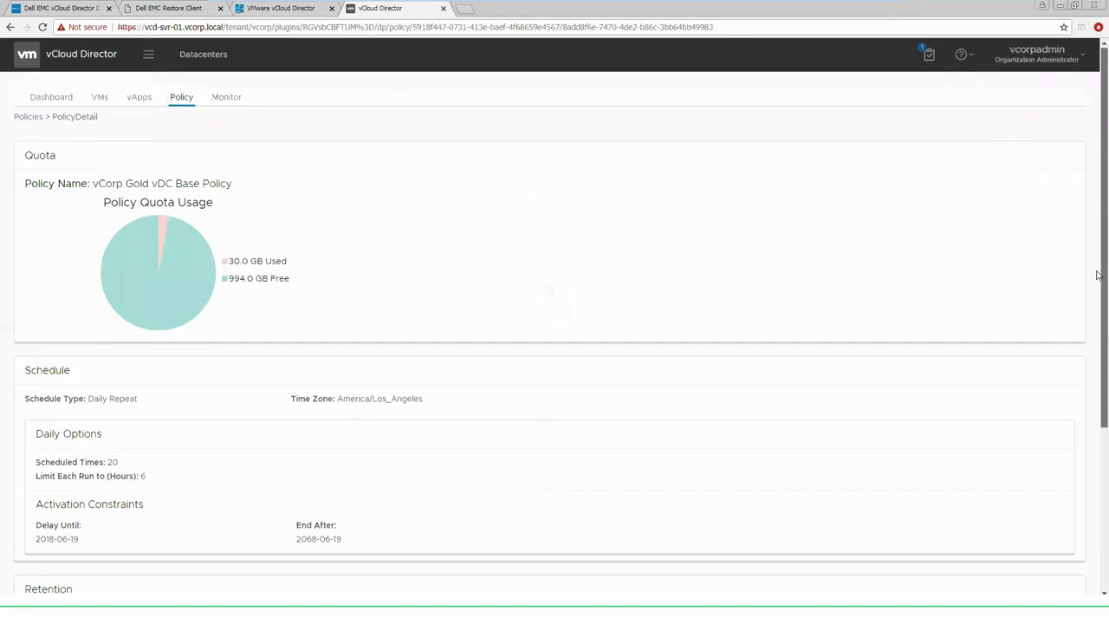
pyautogui.scroll(-3, 1097, 320)
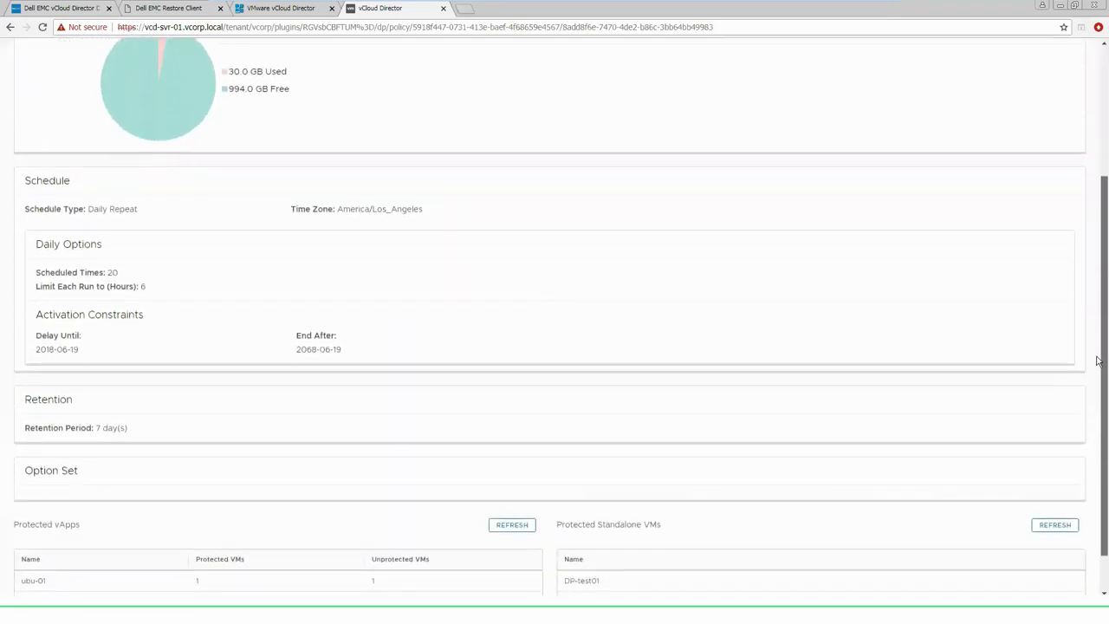
pyautogui.scroll(-1, 1097, 382)
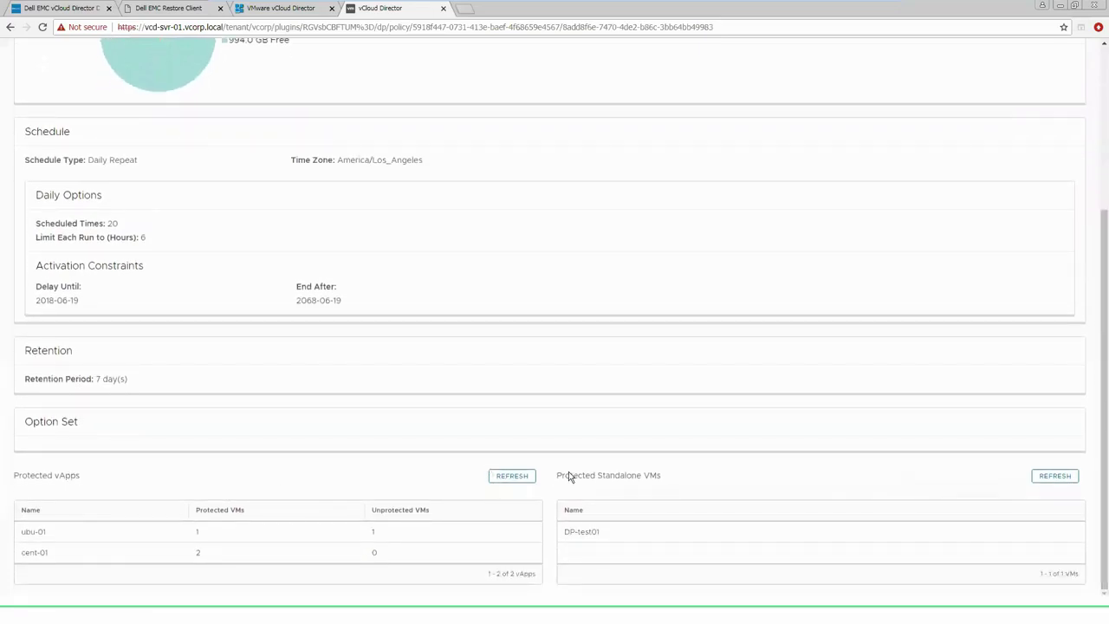
pyautogui.click(24, 531)
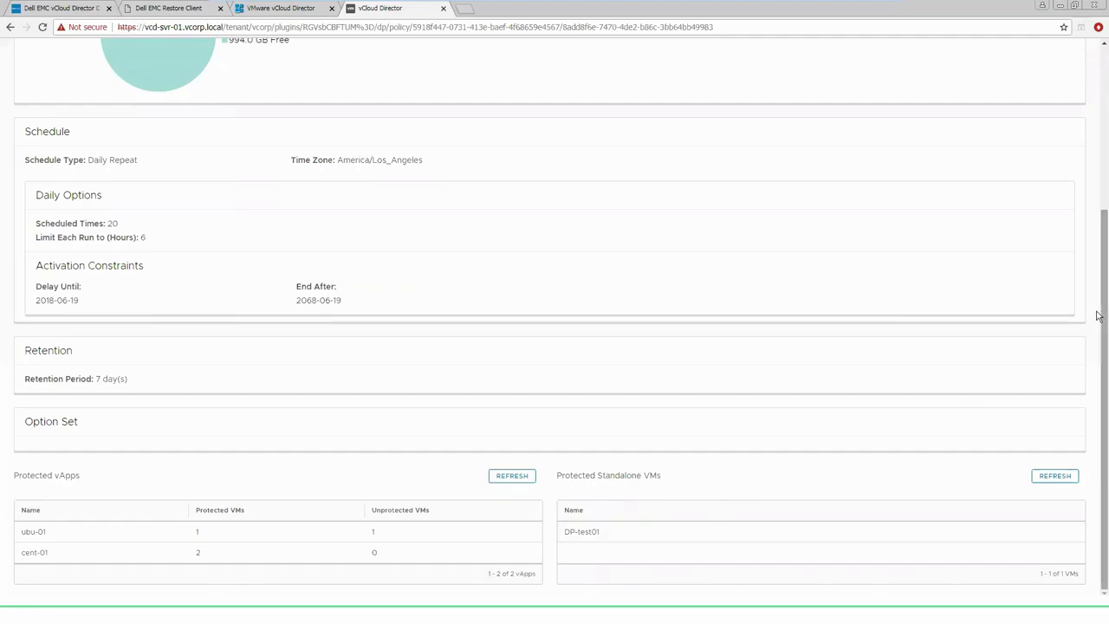
pyautogui.scroll(3, 1098, 290)
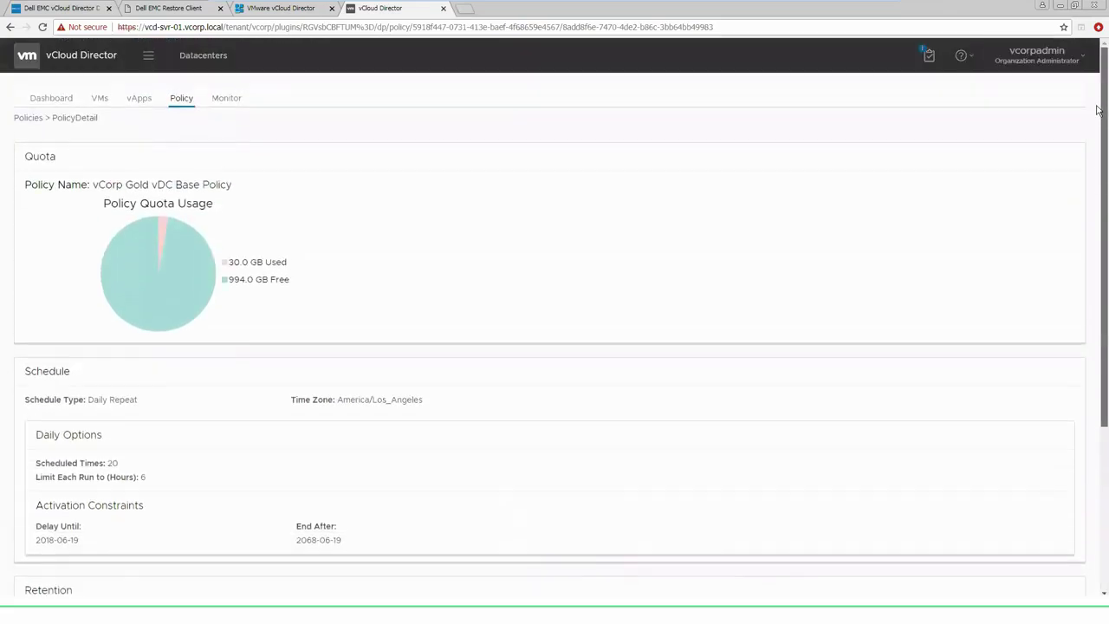
# Filter the Monitor task list to Succeeded, then go back to vApps
pyautogui.click(225, 100)
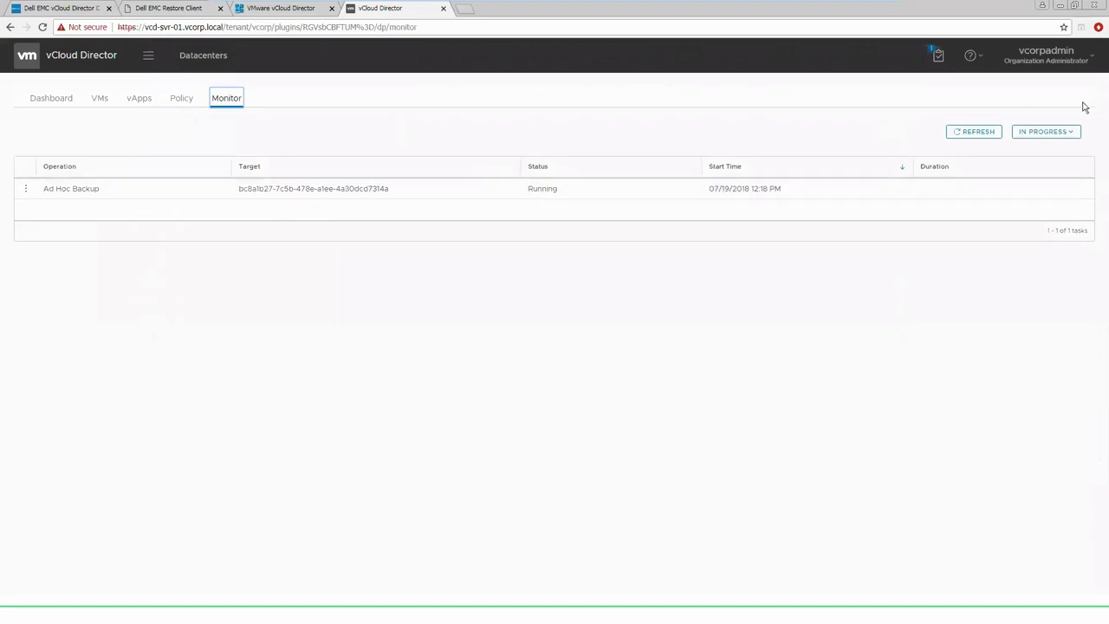
pyautogui.click(1059, 132)
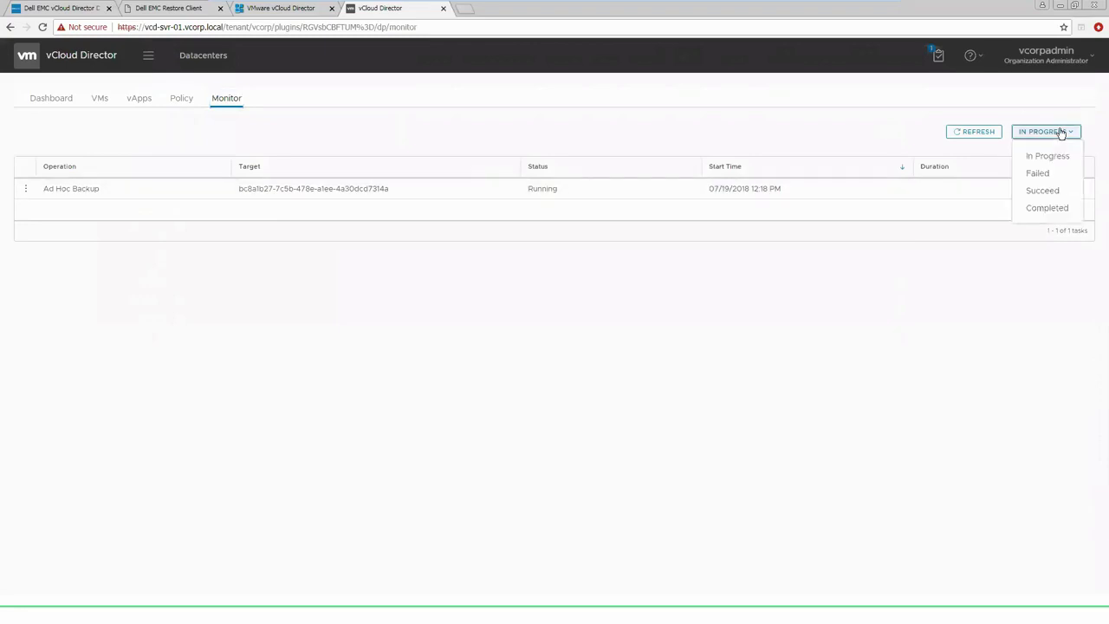
pyautogui.click(1057, 191)
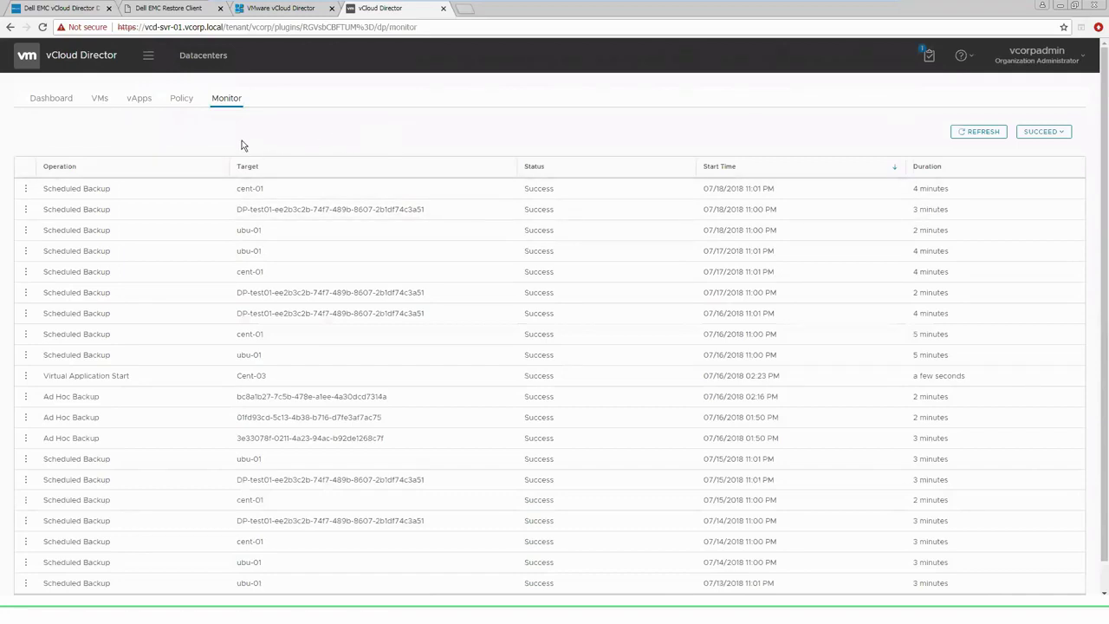
pyautogui.click(140, 100)
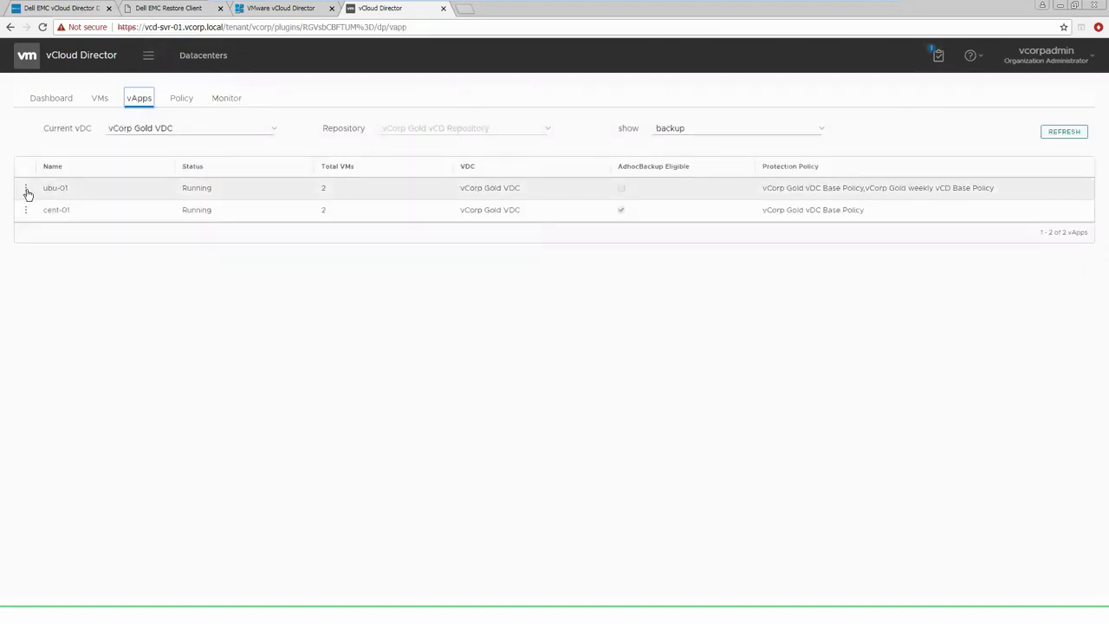
# Show ubu-01's backups and choose Restore to New on the 07/17/2018 backup
pyautogui.click(26, 188)
pyautogui.click(67, 185)
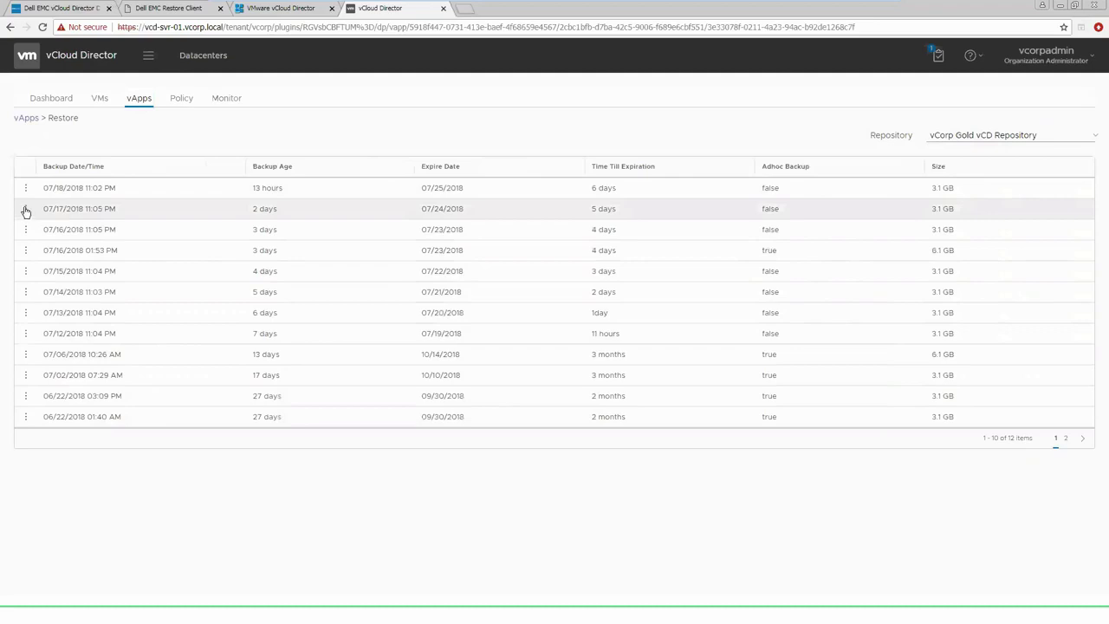
pyautogui.click(26, 209)
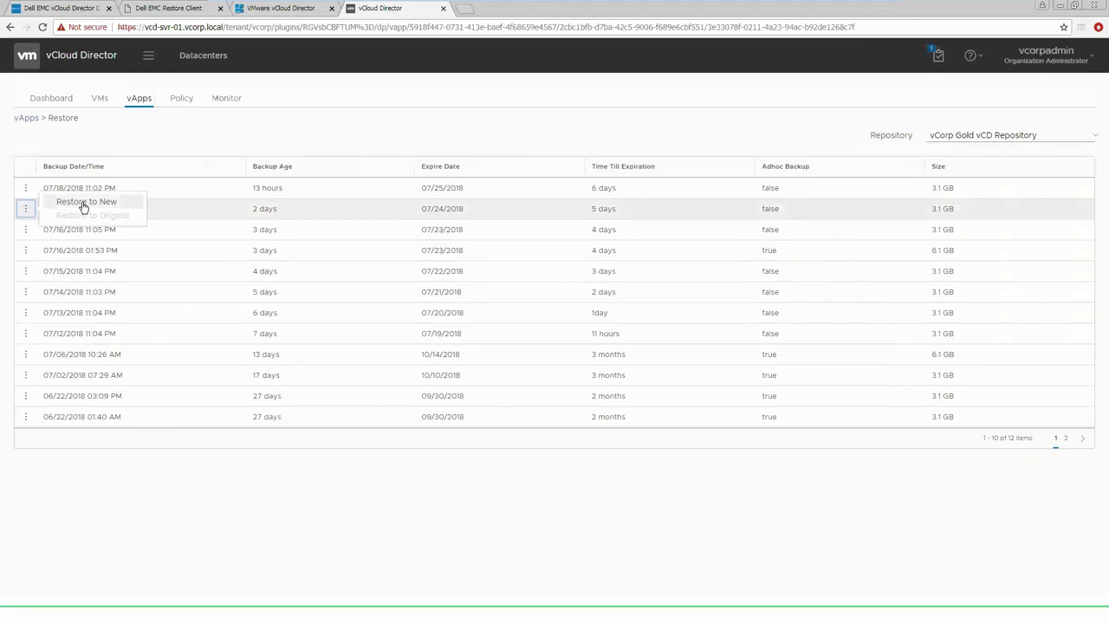
pyautogui.click(84, 204)
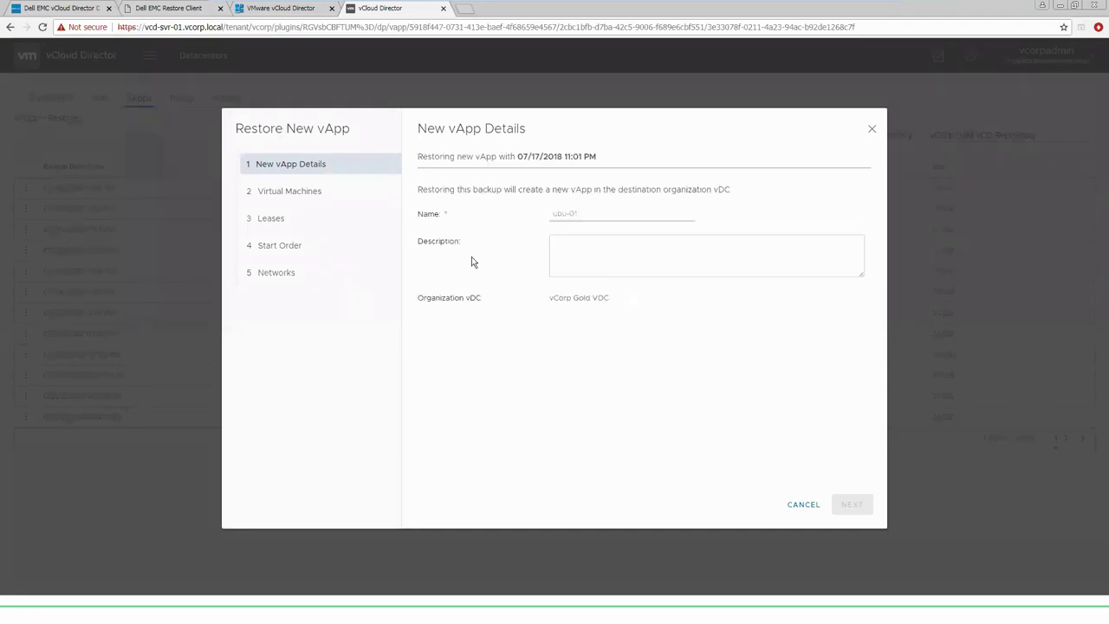
# Enter name 'UBU-04' and description 'UBU' in the Restore New vApp wizard, then continue
pyautogui.click(562, 213)
pyautogui.write('UBU-')
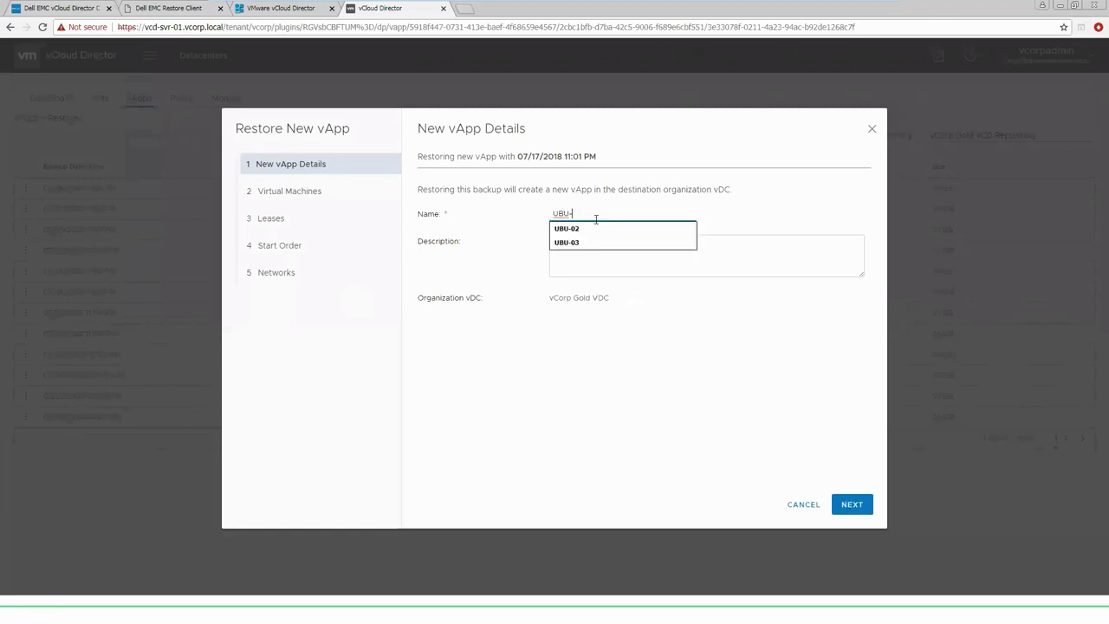
pyautogui.write('04')
pyautogui.click(608, 254)
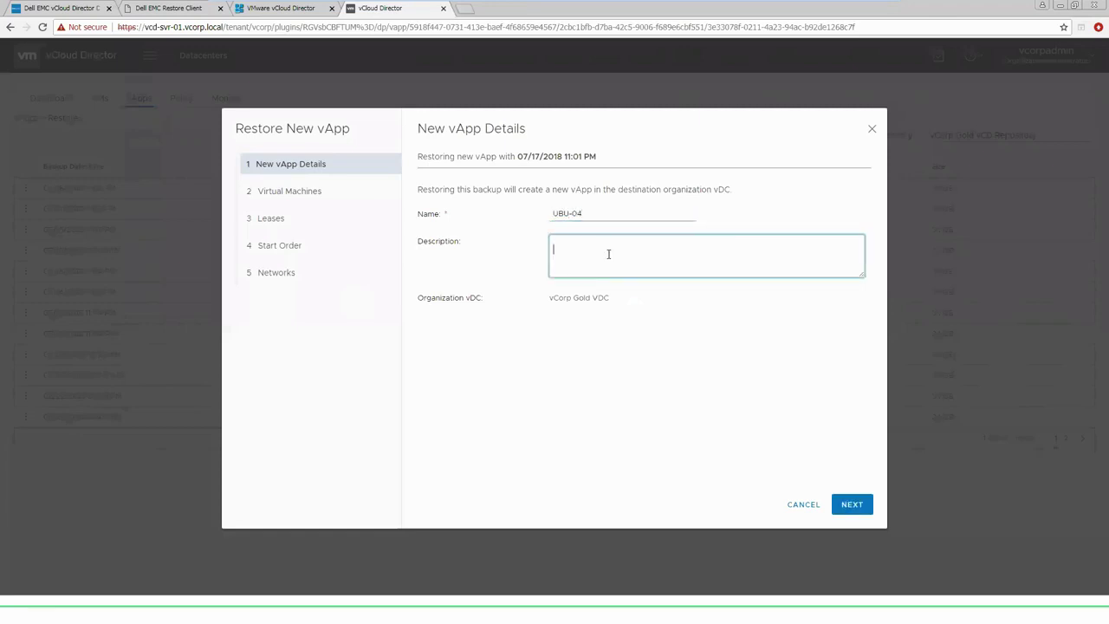
pyautogui.write('UBU-04')
pyautogui.click(852, 504)
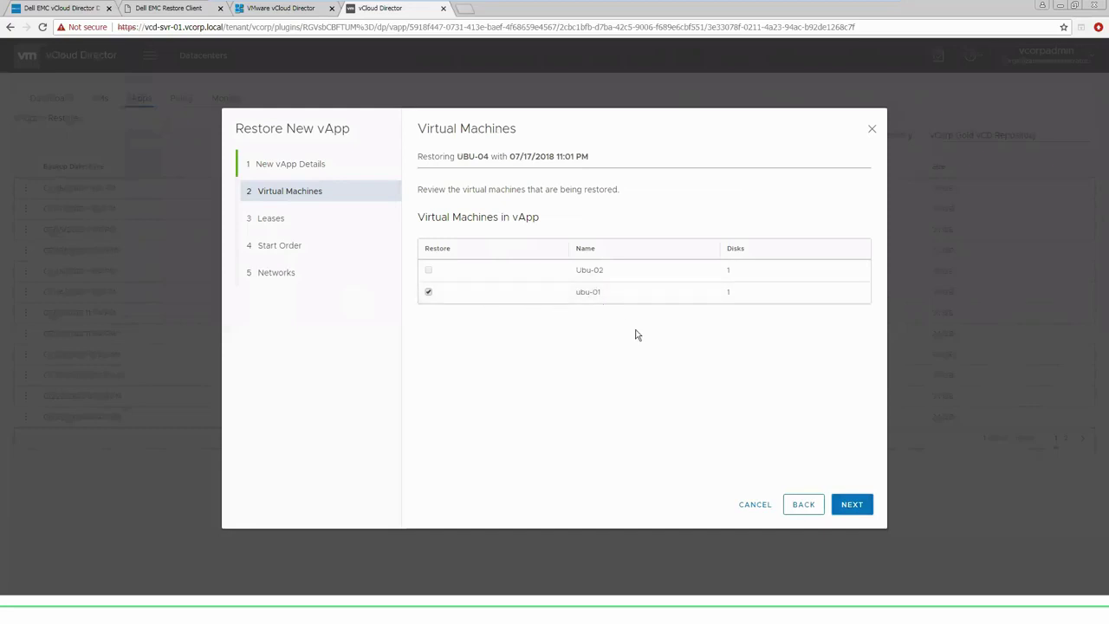
# Keep the original leases and start order for the UBU-04 restore
pyautogui.click(852, 507)
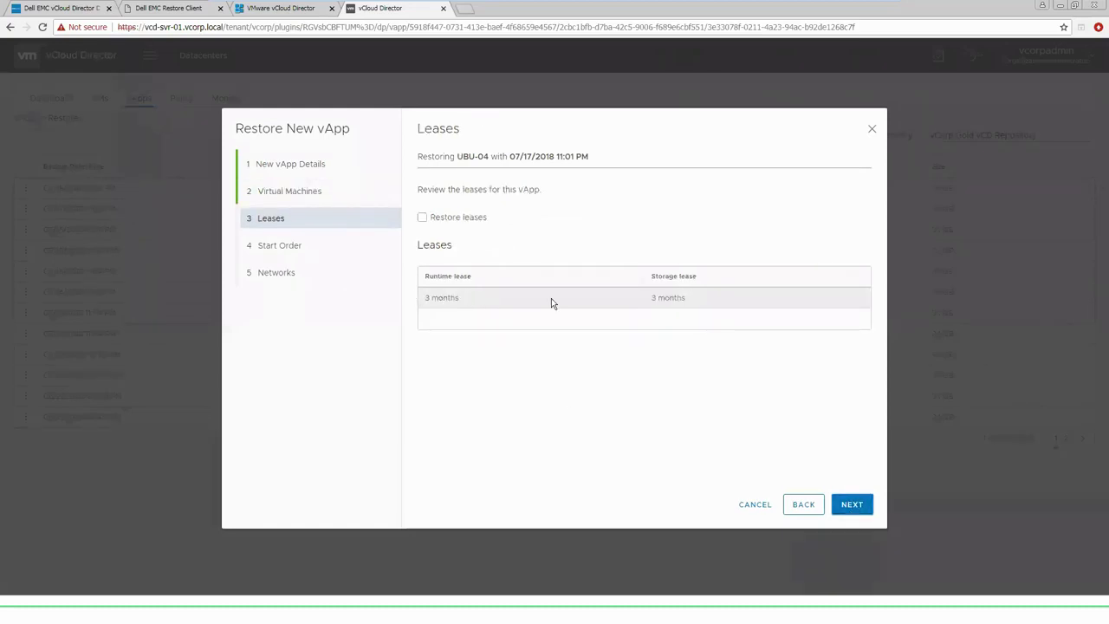
pyautogui.click(422, 218)
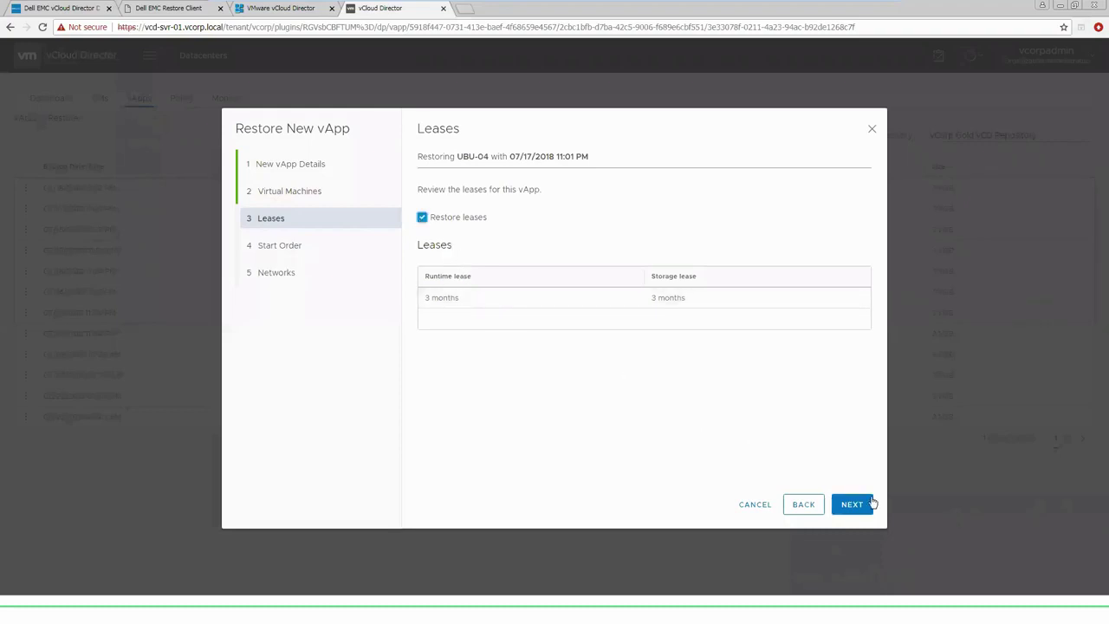
pyautogui.click(861, 509)
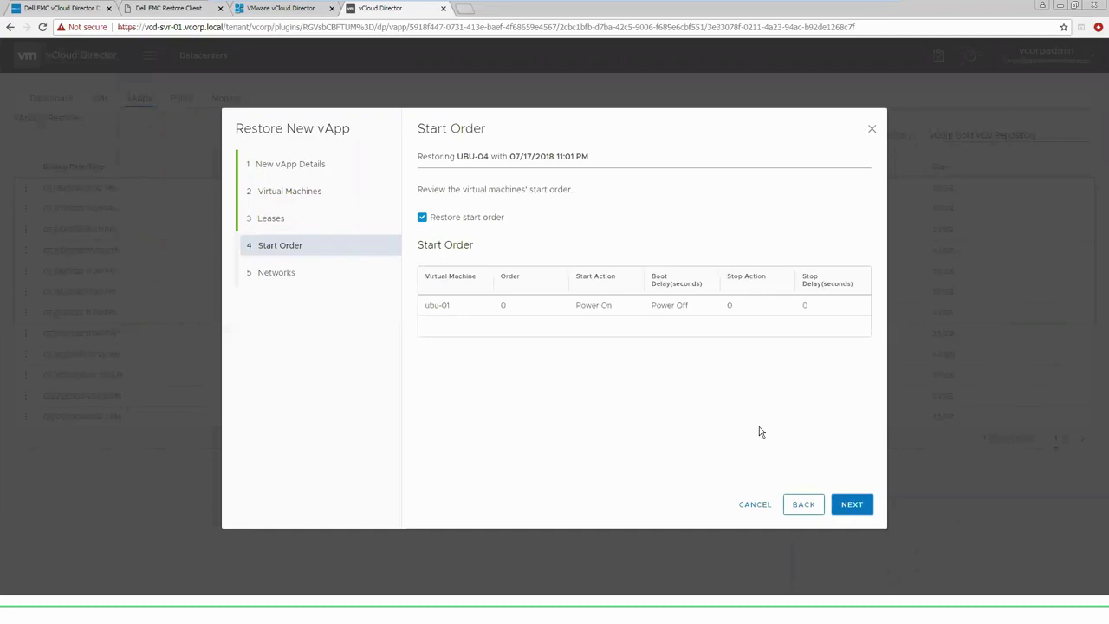
pyautogui.click(854, 505)
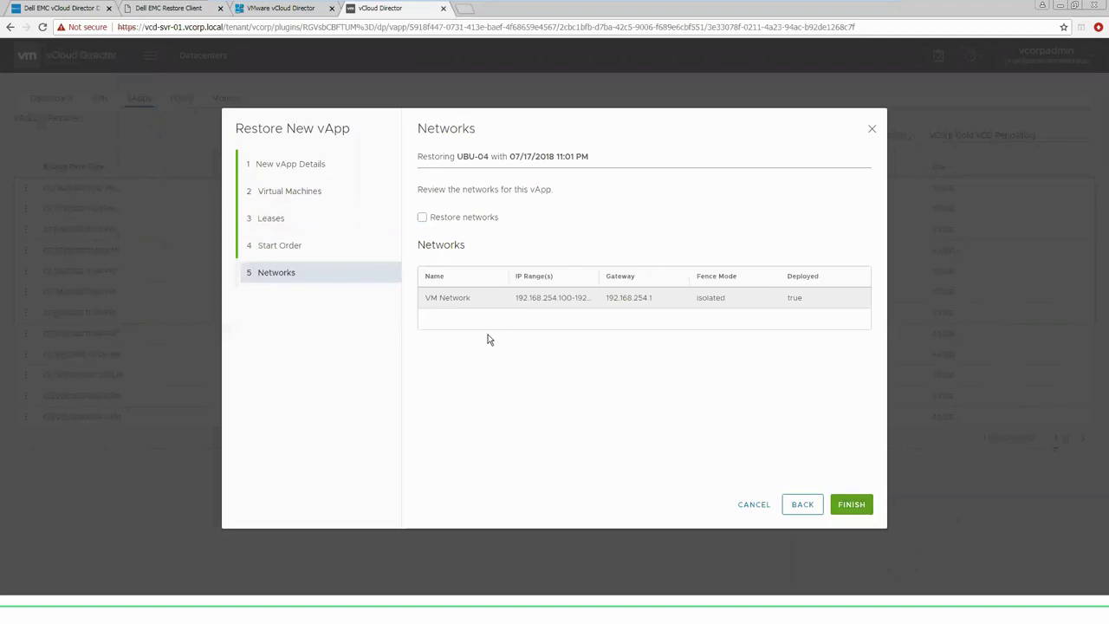
# Restore the original networks with ubu-01 disconnected, and submit the UBU-04 restore
pyautogui.click(423, 221)
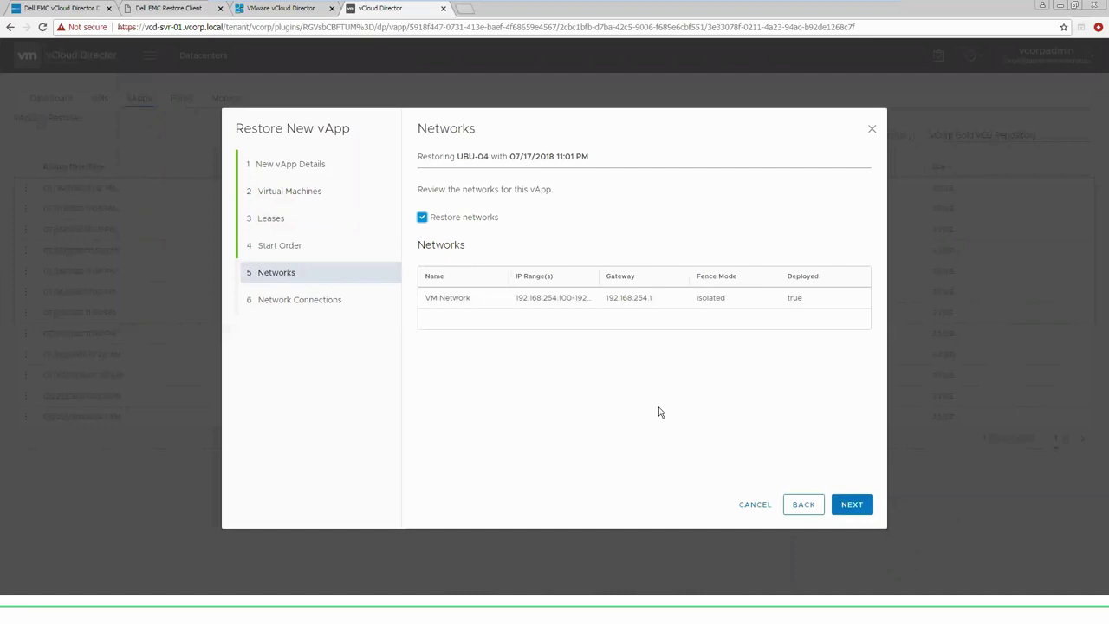
pyautogui.click(850, 506)
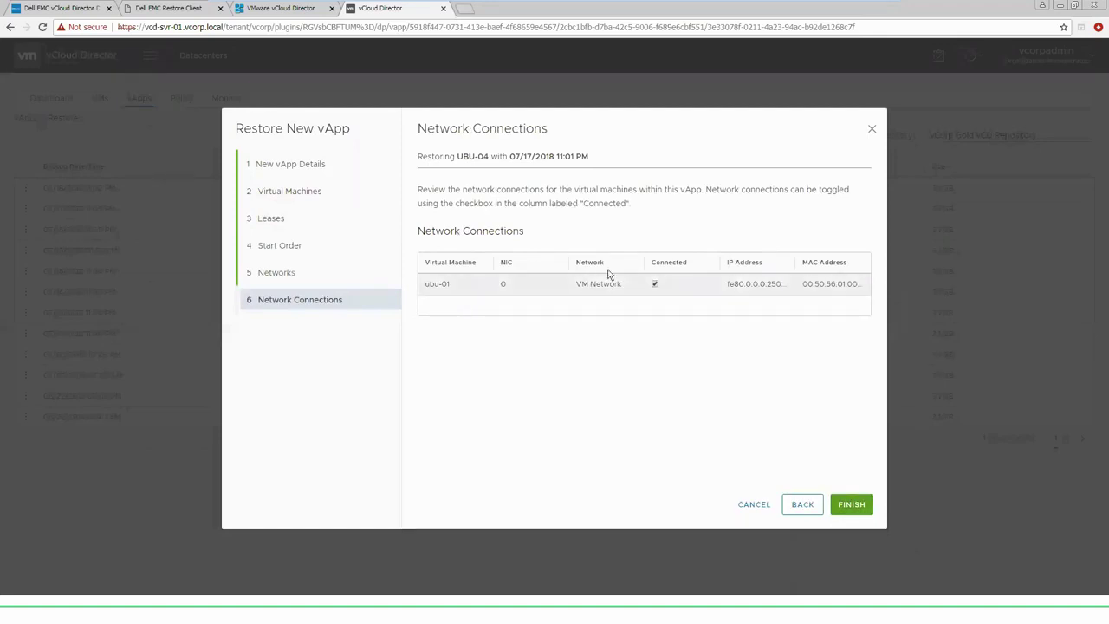
pyautogui.click(655, 284)
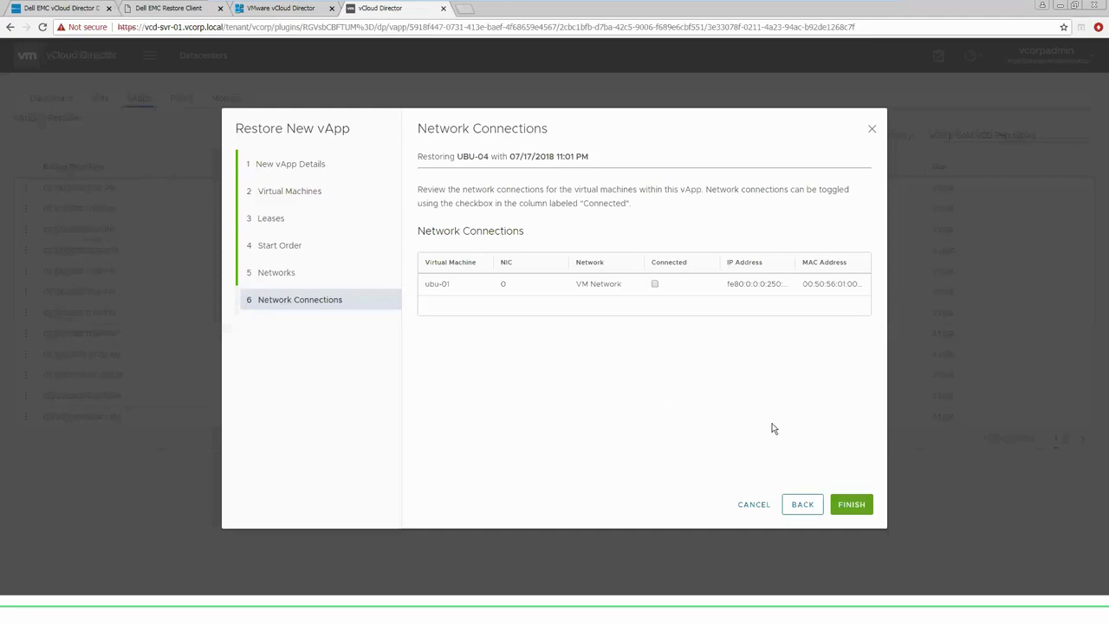
pyautogui.click(851, 505)
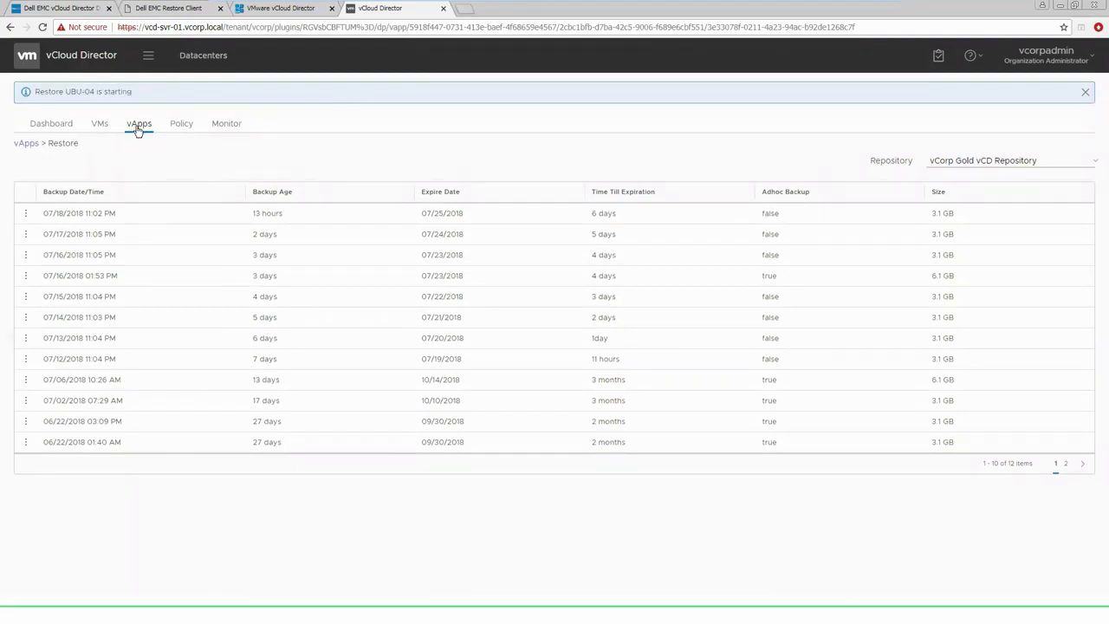
# Open the vCorp Gold VDC from Datacenters to list its five virtual machines
pyautogui.click(149, 57)
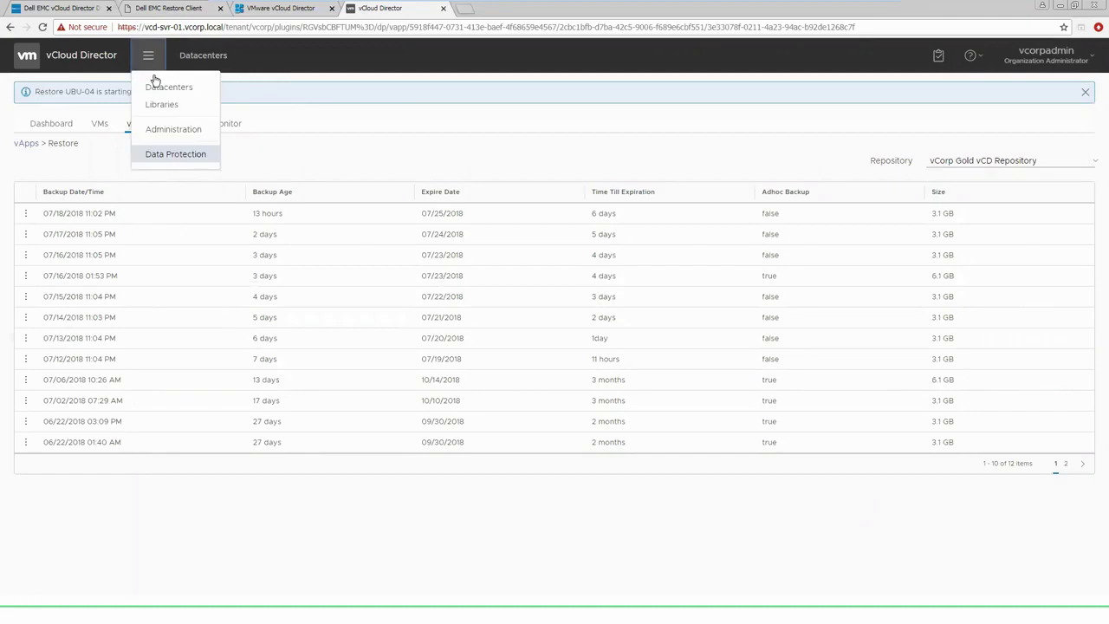
pyautogui.click(185, 91)
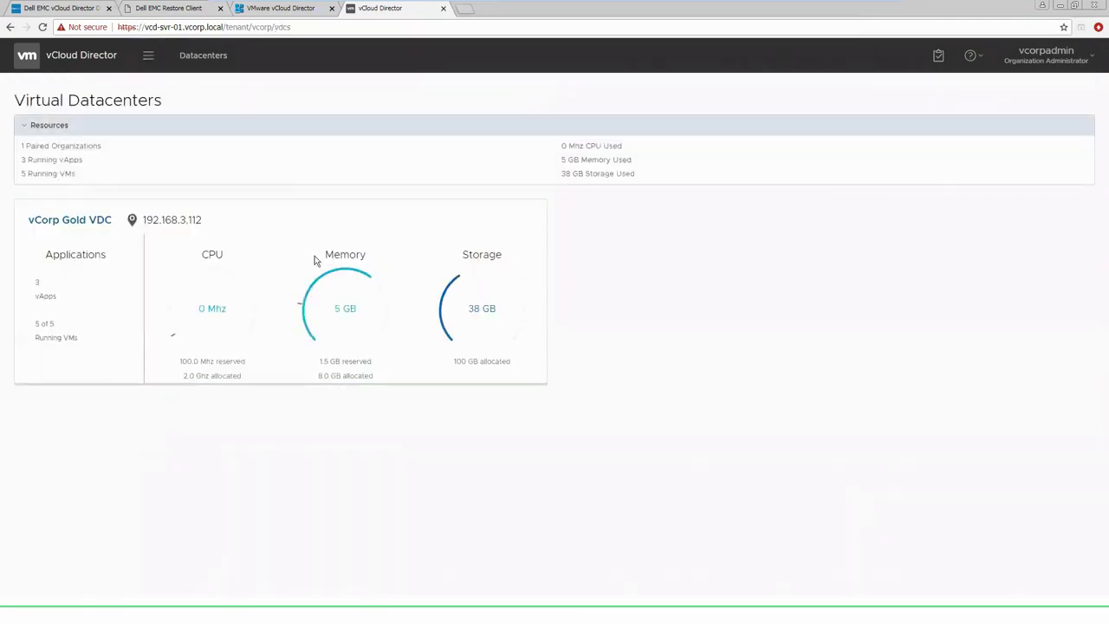
pyautogui.click(266, 253)
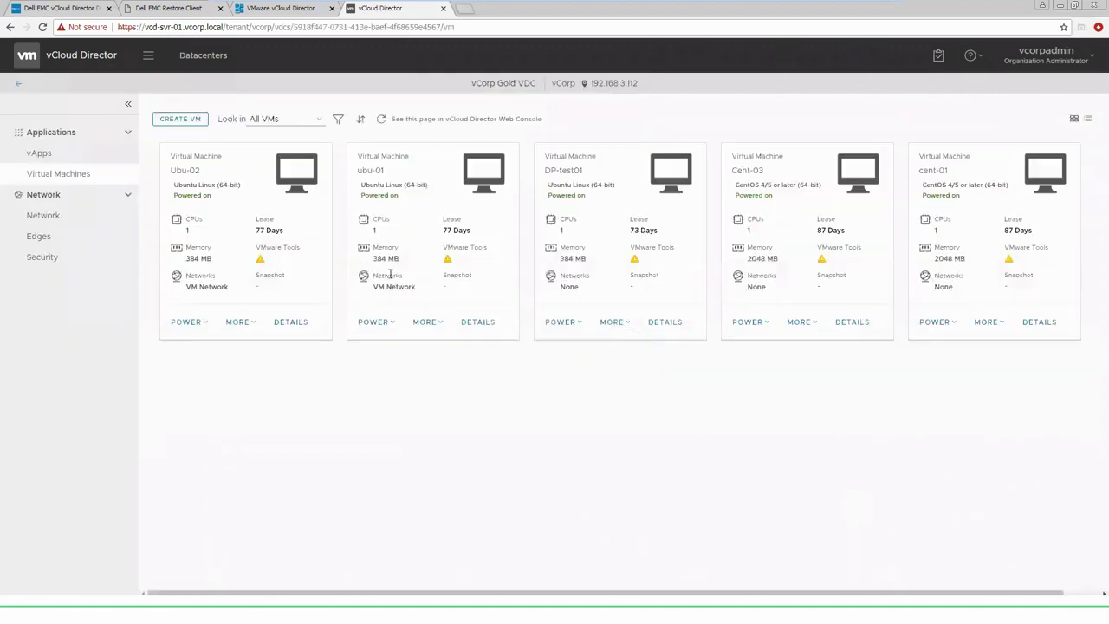